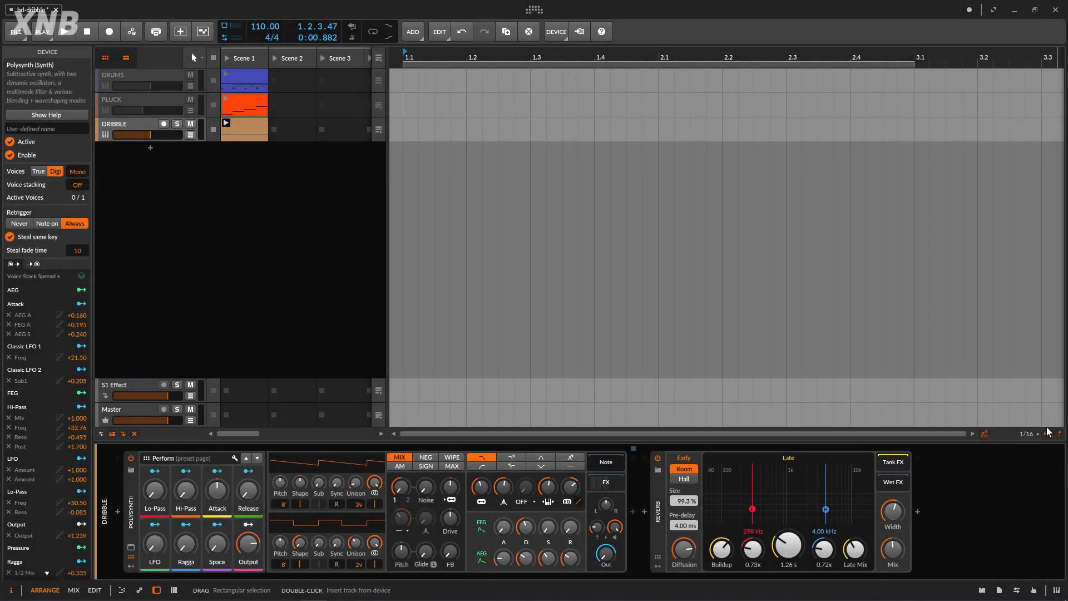
Step: Drag the Dribble Note FX from the device browser onto the DRIBBLE track, ahead of Polysynth
click(980, 590)
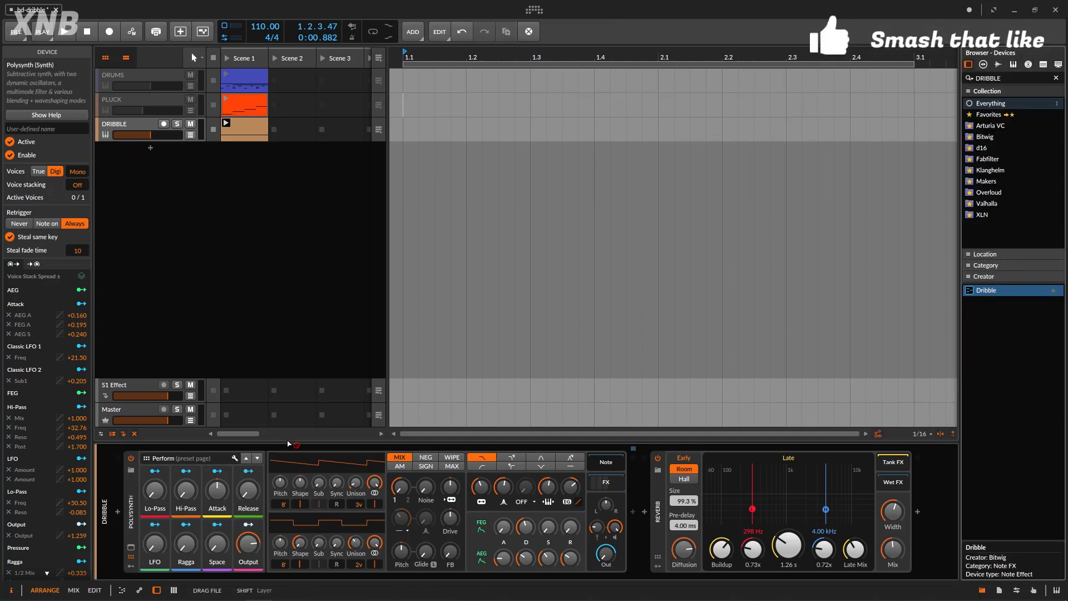
drag(122, 532, 122, 533)
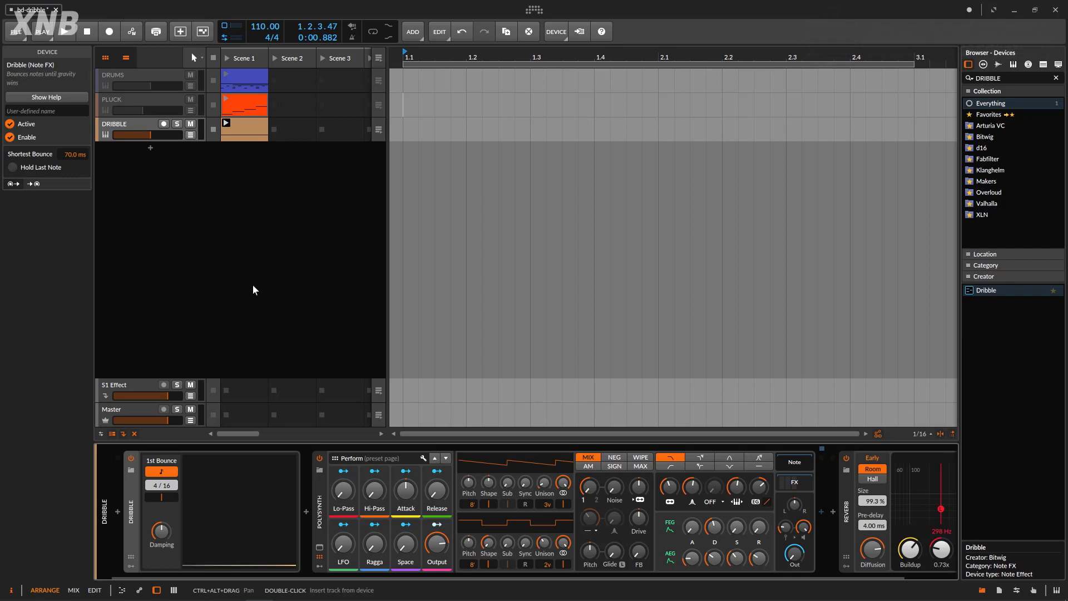
Step: Close the browser and audition Scene 1 with Dribble bypassed, then stop and return to start
click(983, 591)
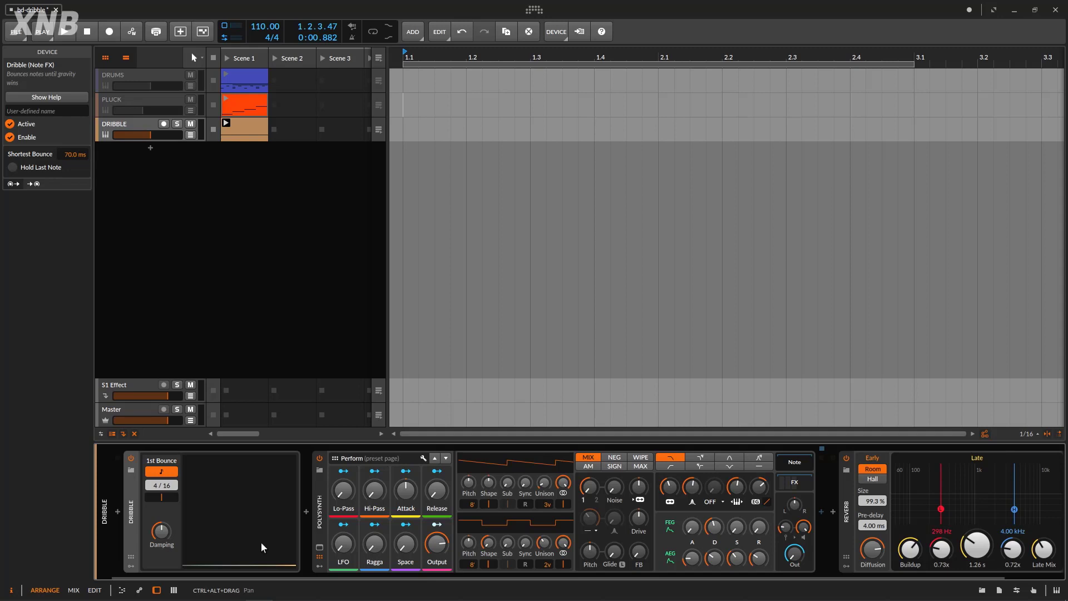
click(132, 458)
click(228, 58)
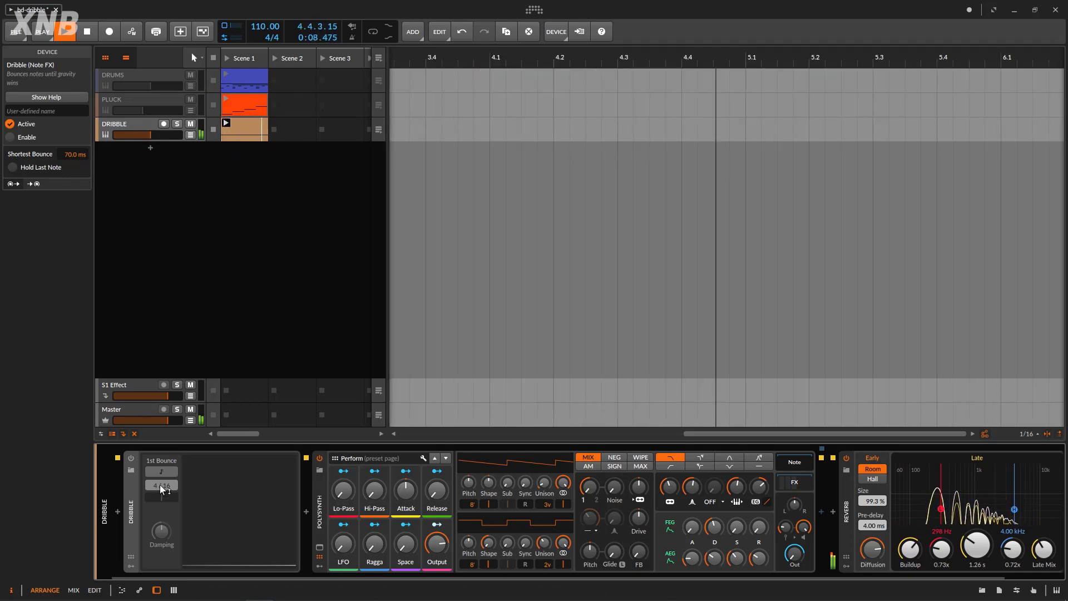
key(space)
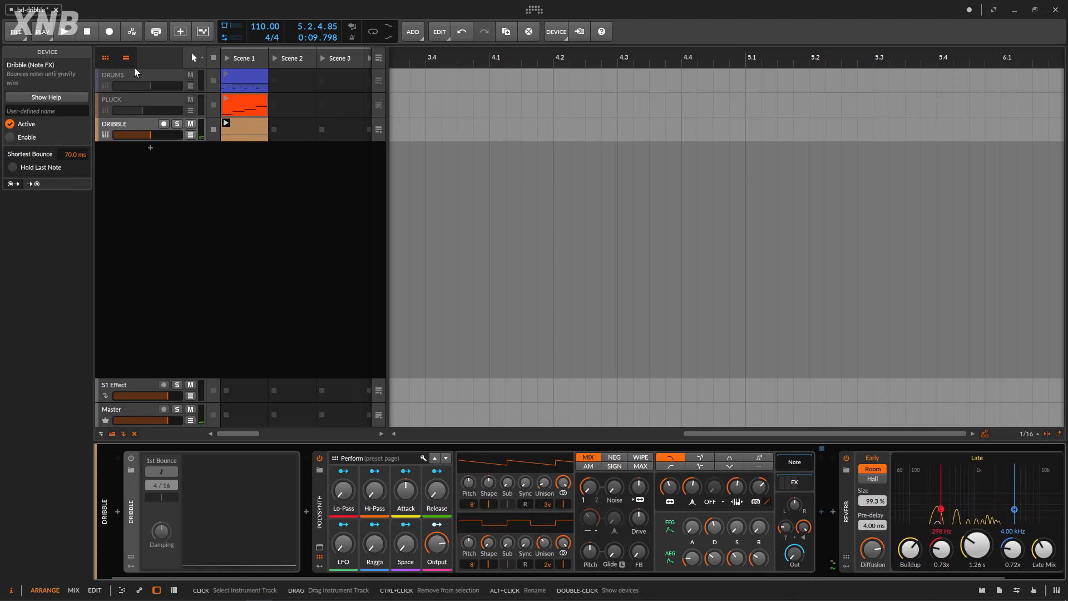
key(Home)
Step: Re-enable Dribble and play the DRIBBLE clip again to hear the bounces
click(131, 460)
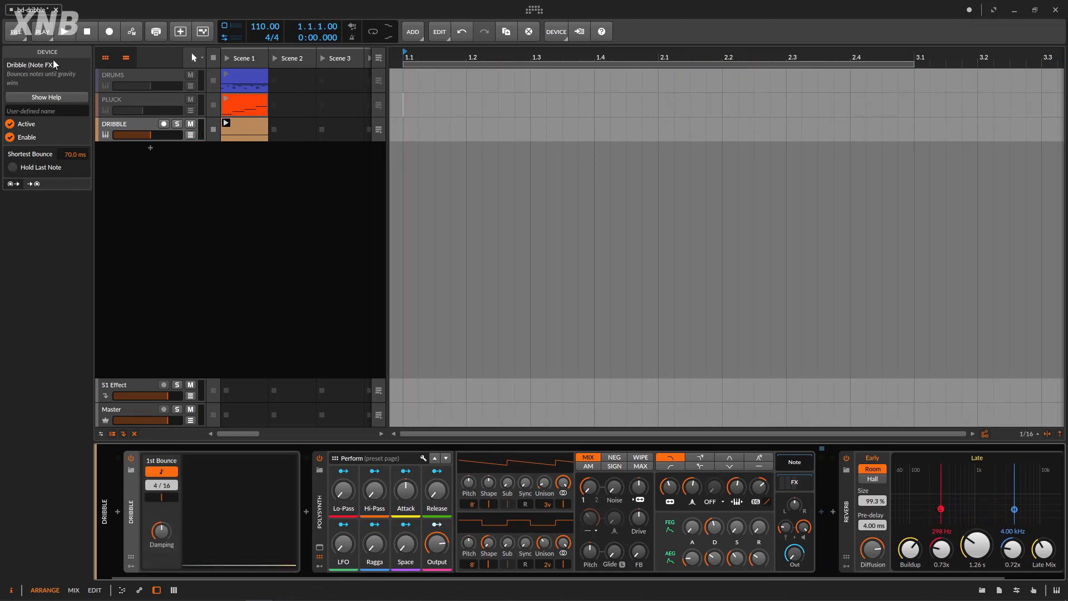
click(67, 33)
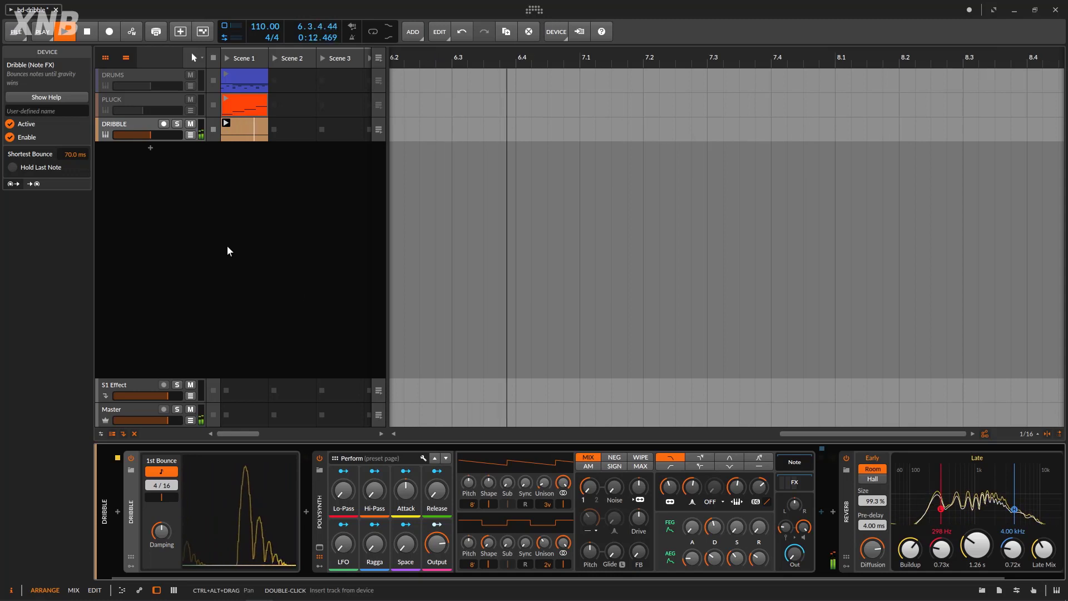
key(space)
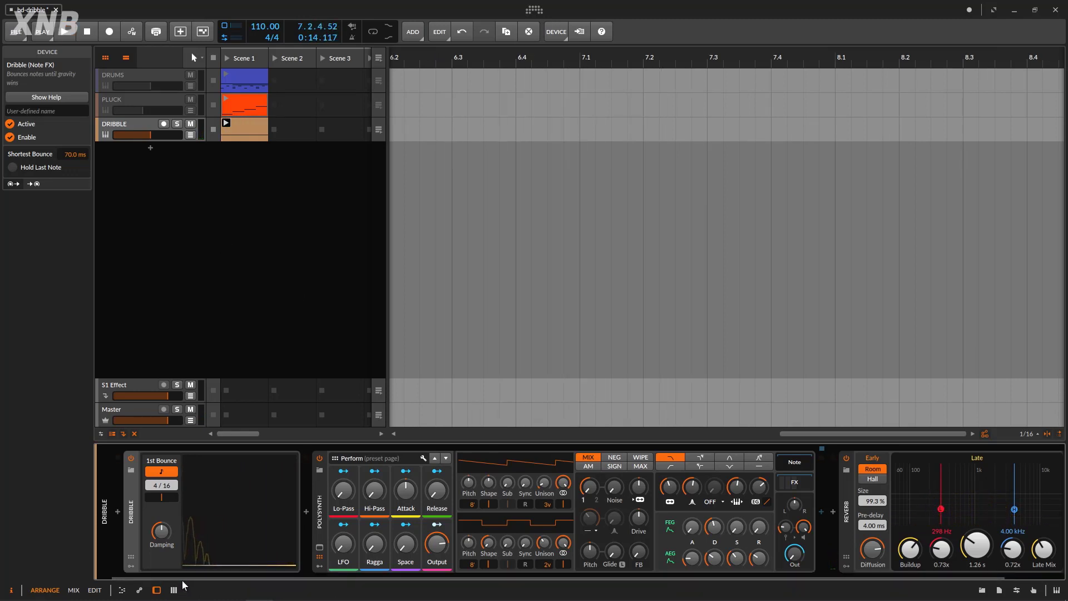
key(space)
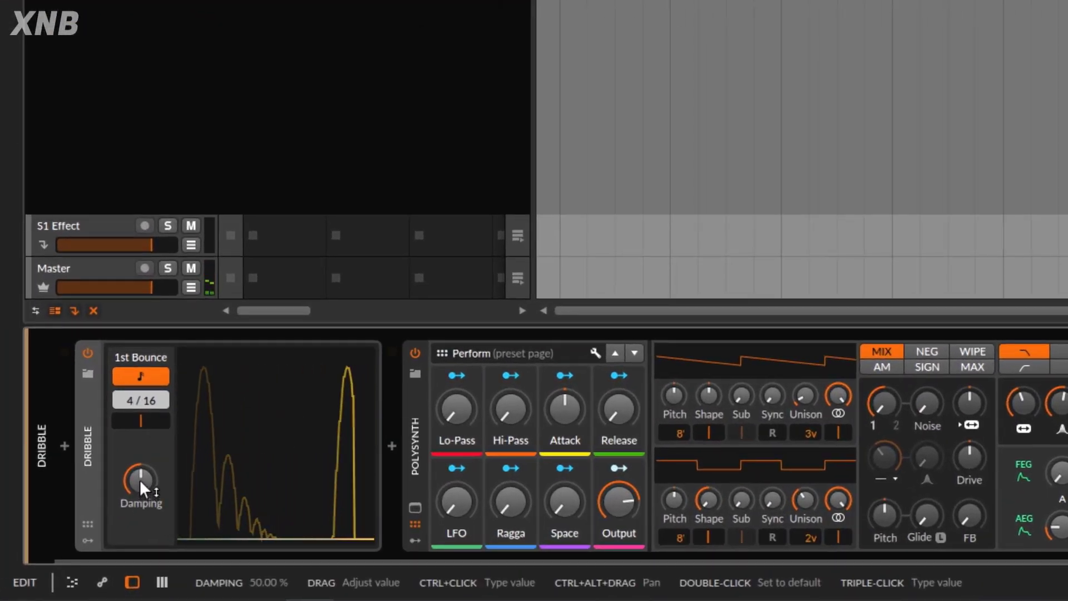
Step: Sweep Dribble's Damping through 0%, 50% and 100% while listening, ending around 30%
mouse_move(139, 480)
mouse_down()
mouse_move(139, 523)
mouse_move(138, 480)
mouse_up()
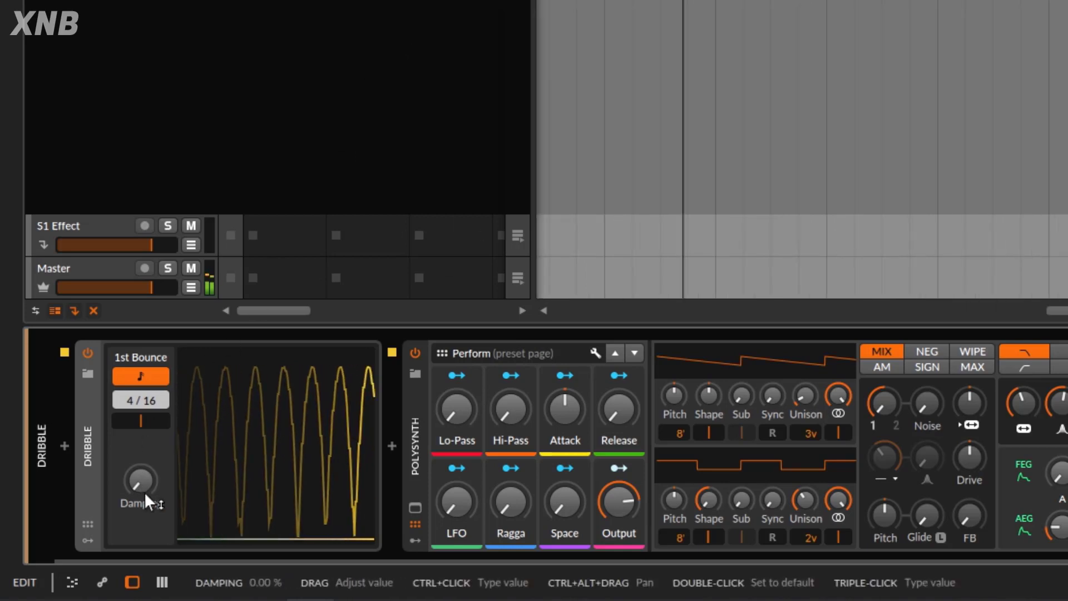
drag(144, 491, 142, 477)
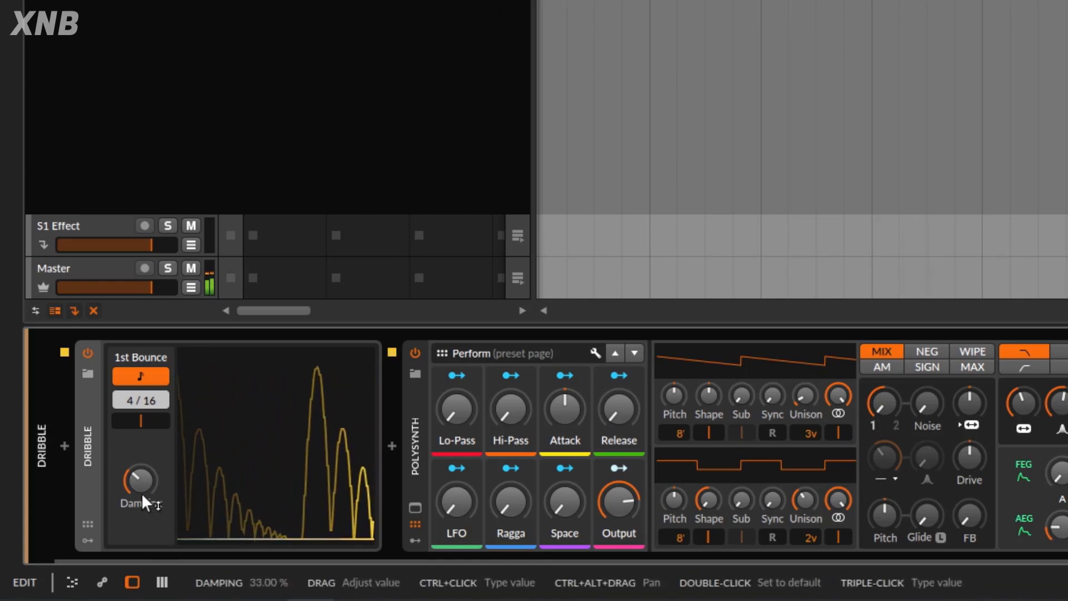
drag(141, 493, 127, 453)
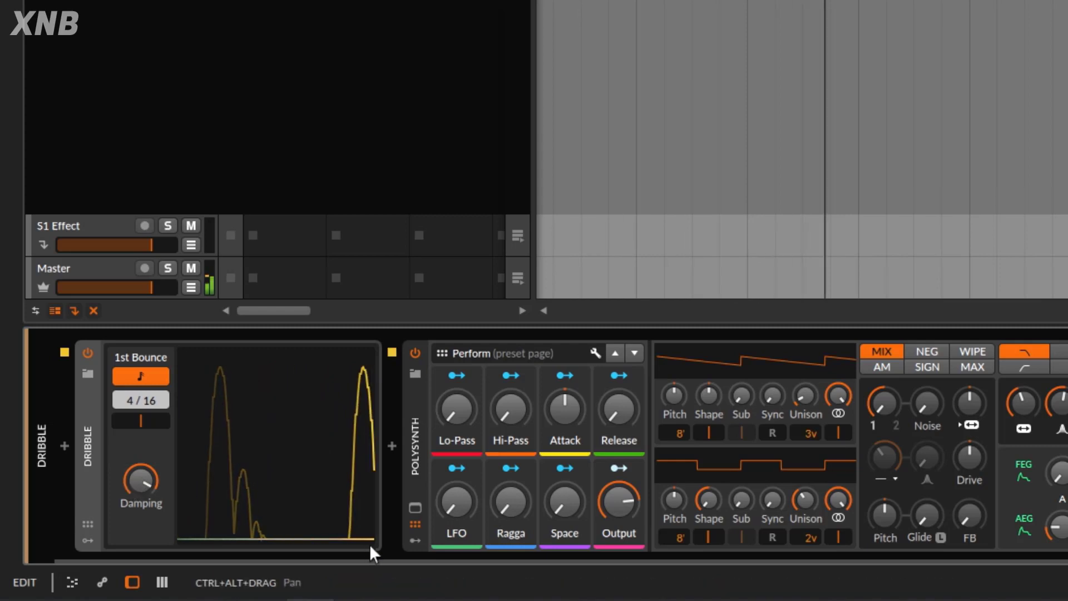
scroll(132, 478, up, 3)
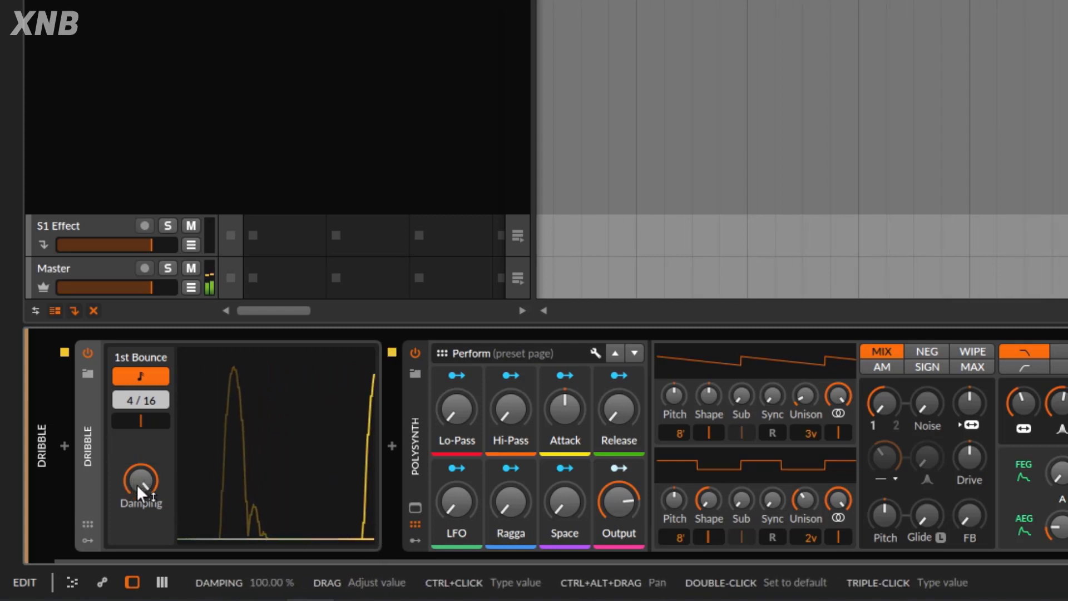
drag(145, 477, 146, 548)
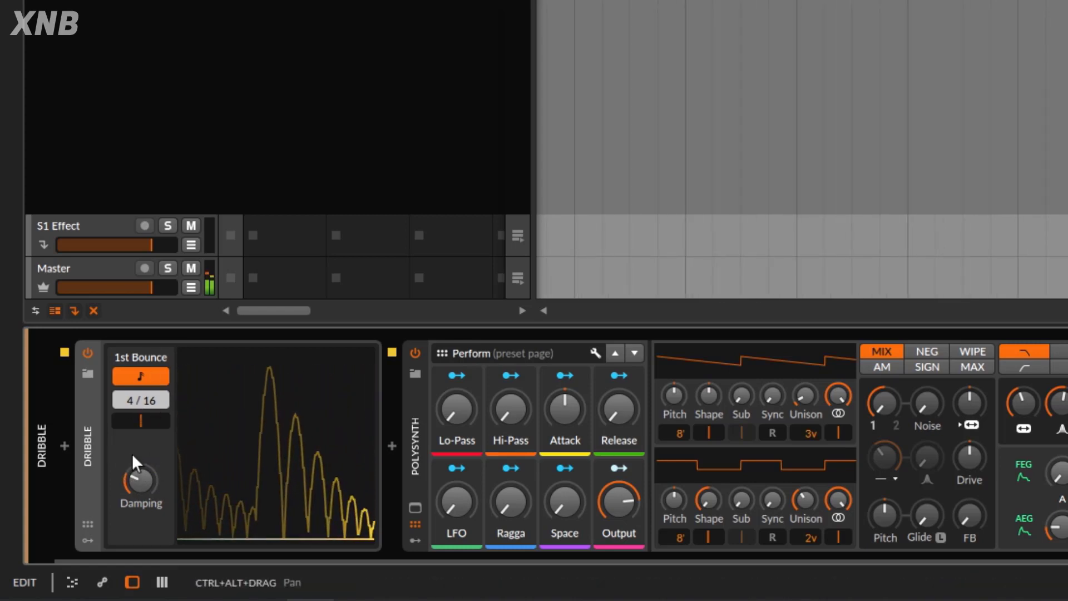
drag(139, 476, 146, 475)
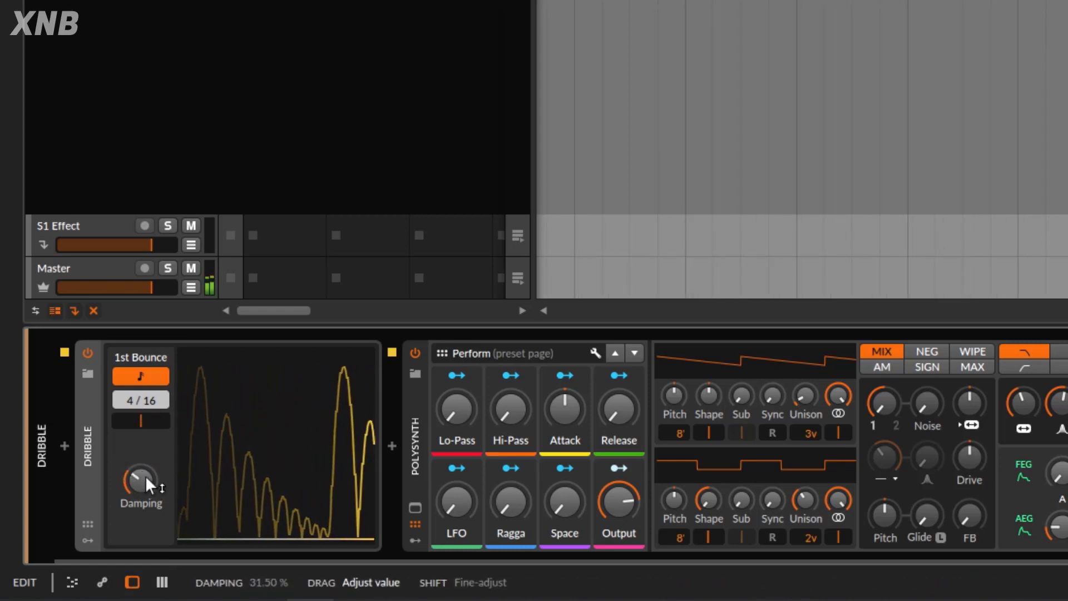
Step: Switch Dribble's 1st Bounce to milliseconds and try values between 100 ms and 707 ms
click(156, 376)
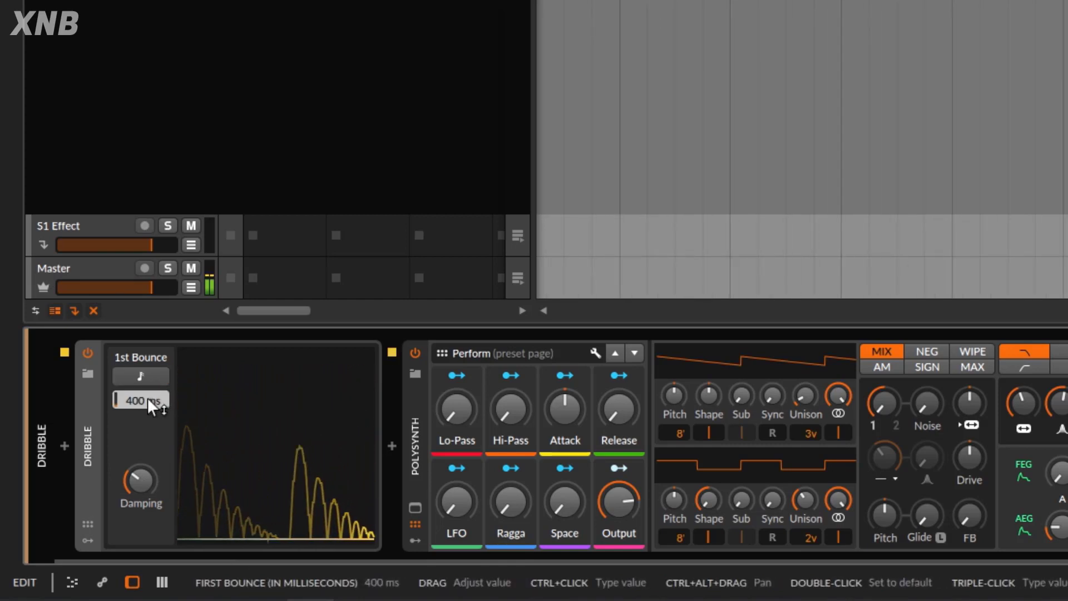
mouse_move(147, 397)
mouse_down()
mouse_move(147, 383)
mouse_move(150, 399)
mouse_up()
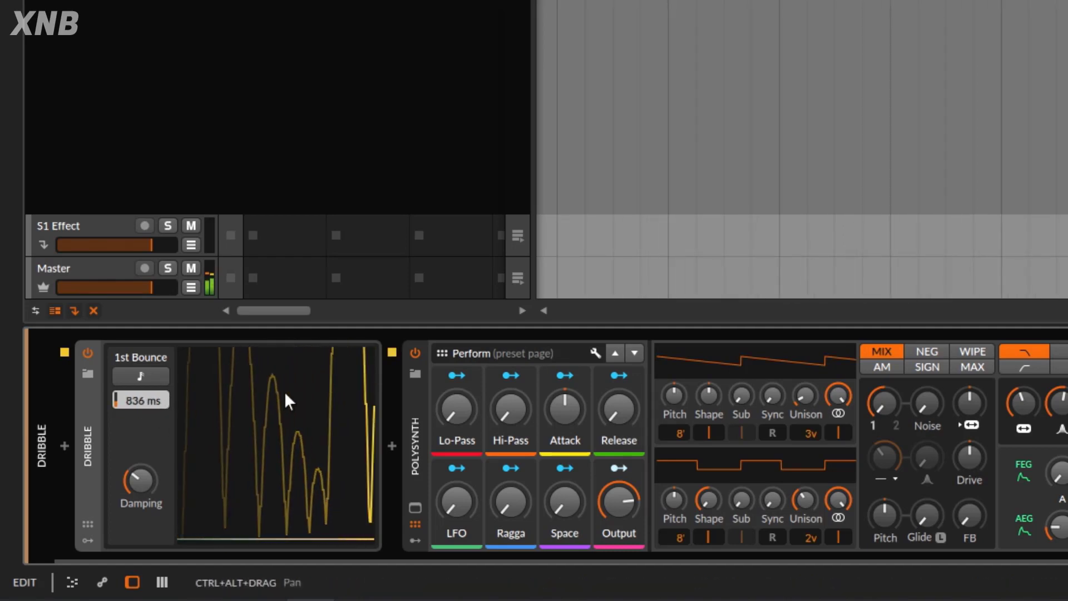
drag(136, 397, 137, 439)
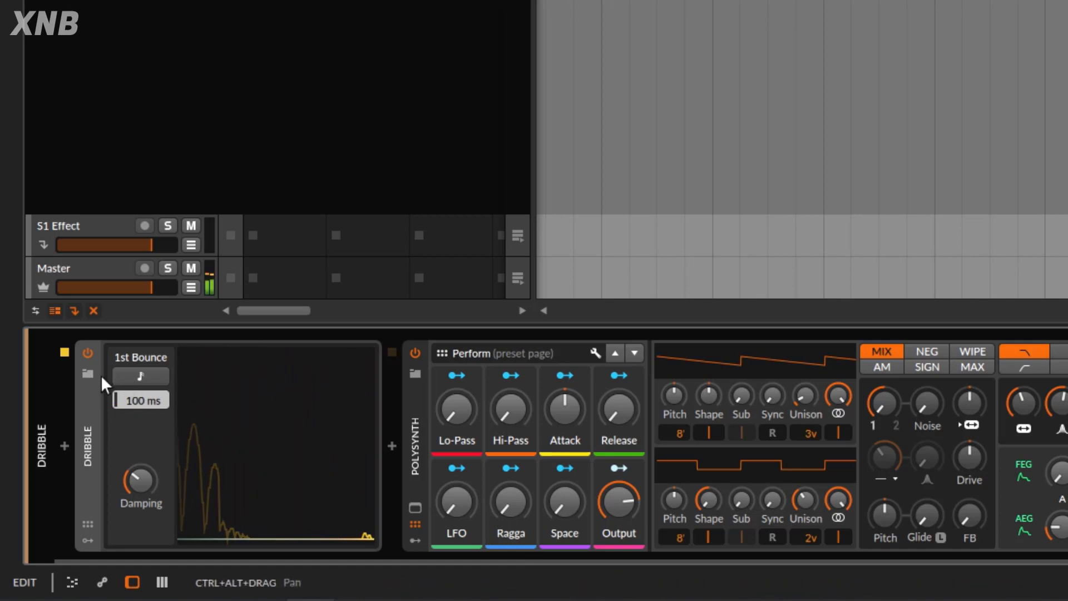
drag(142, 396, 143, 382)
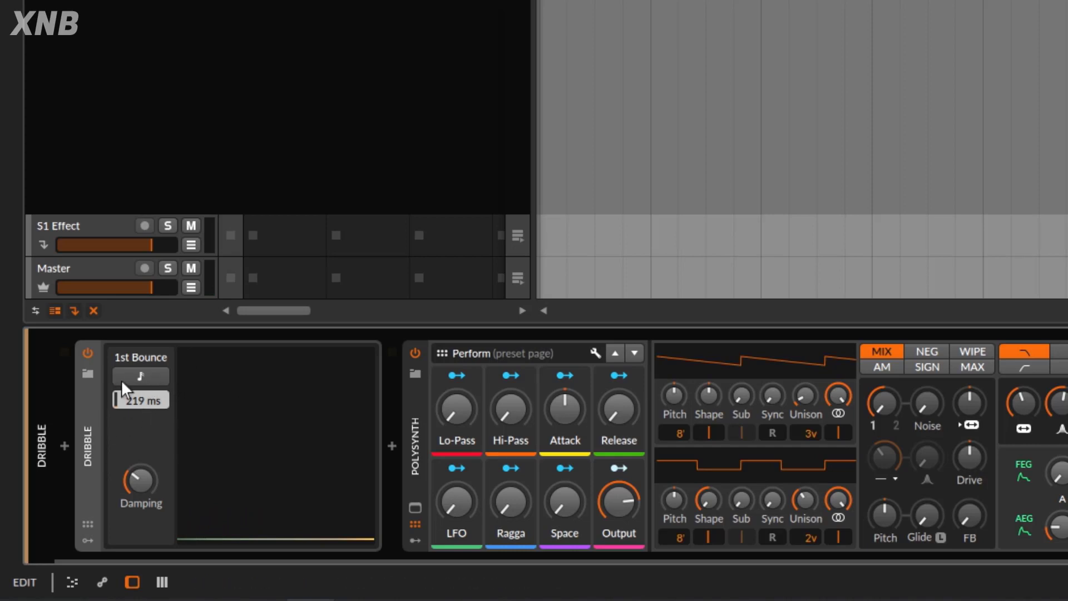
Step: Return 1st Bounce to beat-synced timing and vary its length during playback, ending at 11/16
click(152, 375)
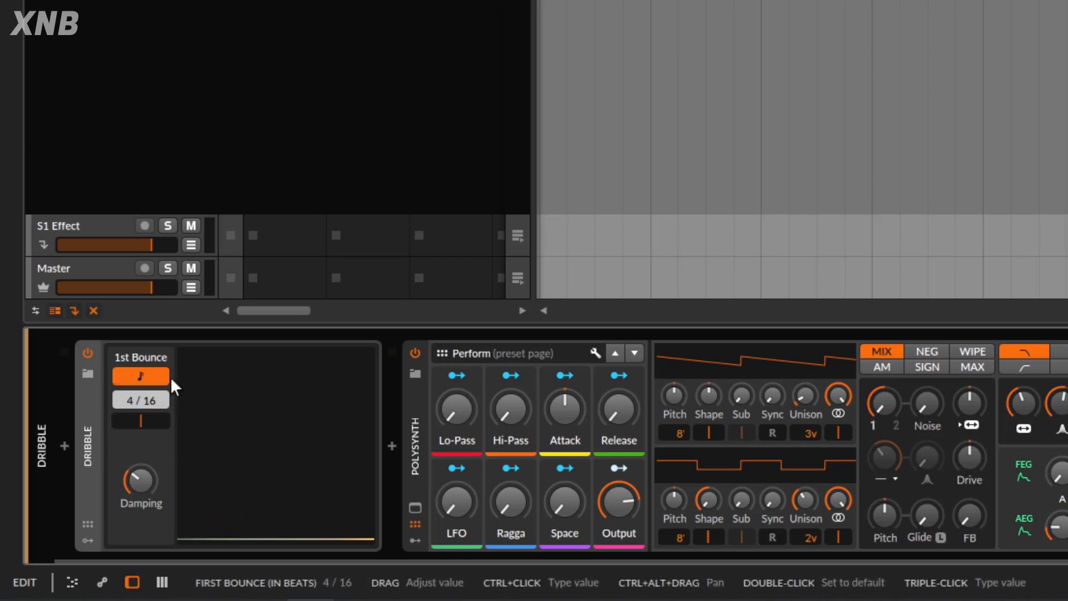
key(space)
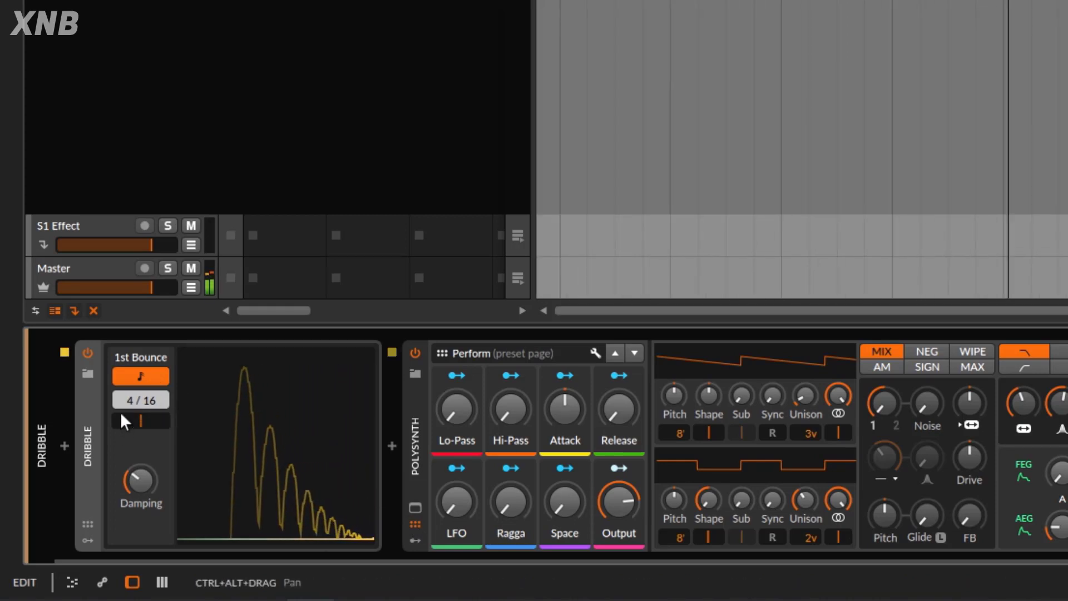
drag(141, 400, 132, 340)
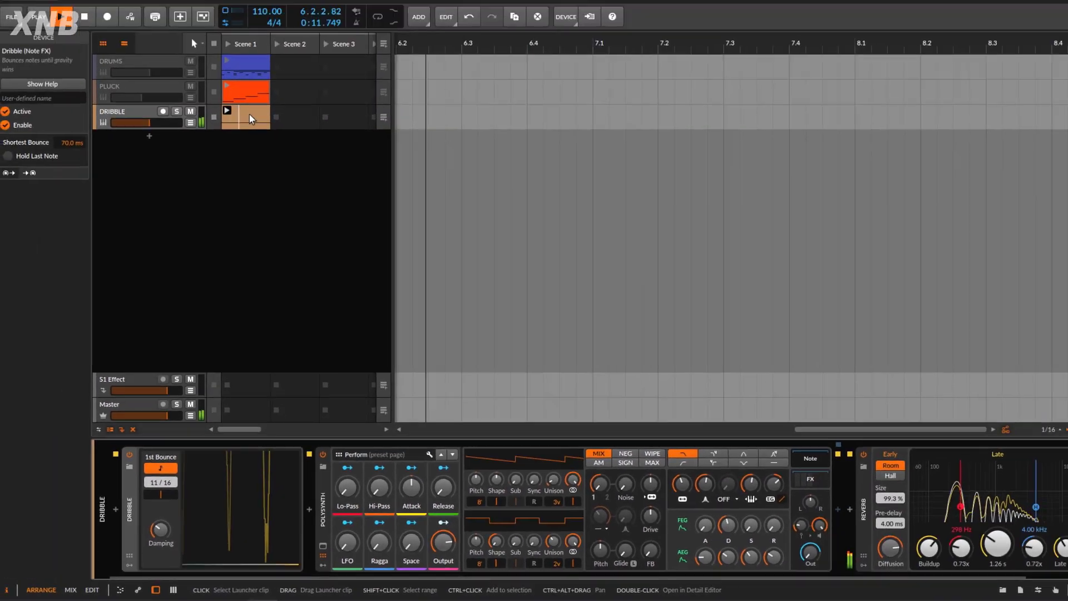
Step: Set 1st Bounce to 4/16, try Beat Time Offset both ways and reset it, then lower Damping
drag(160, 482, 159, 486)
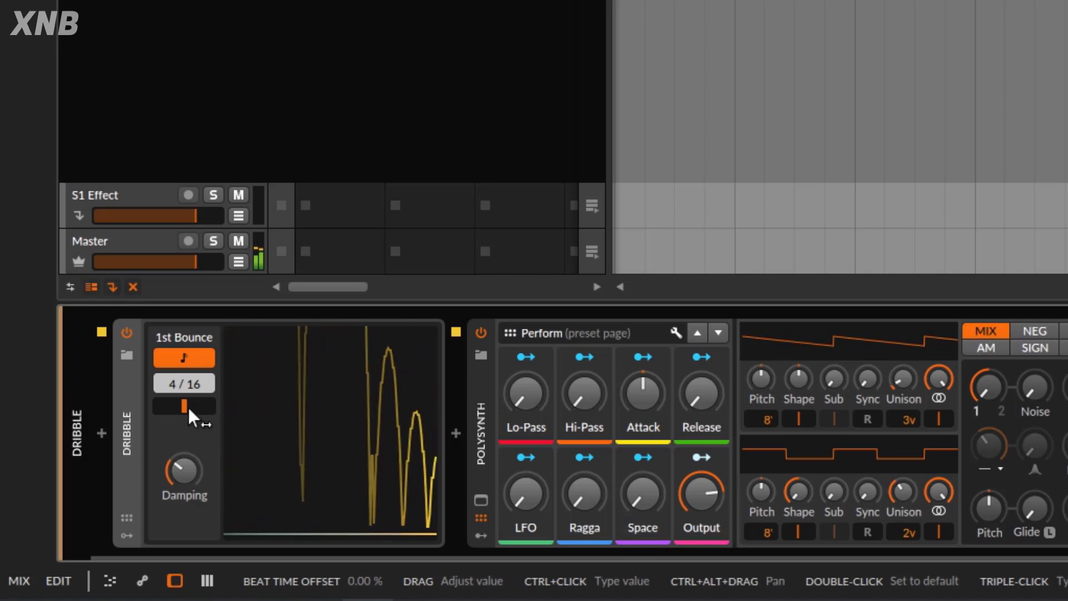
drag(188, 407, 154, 405)
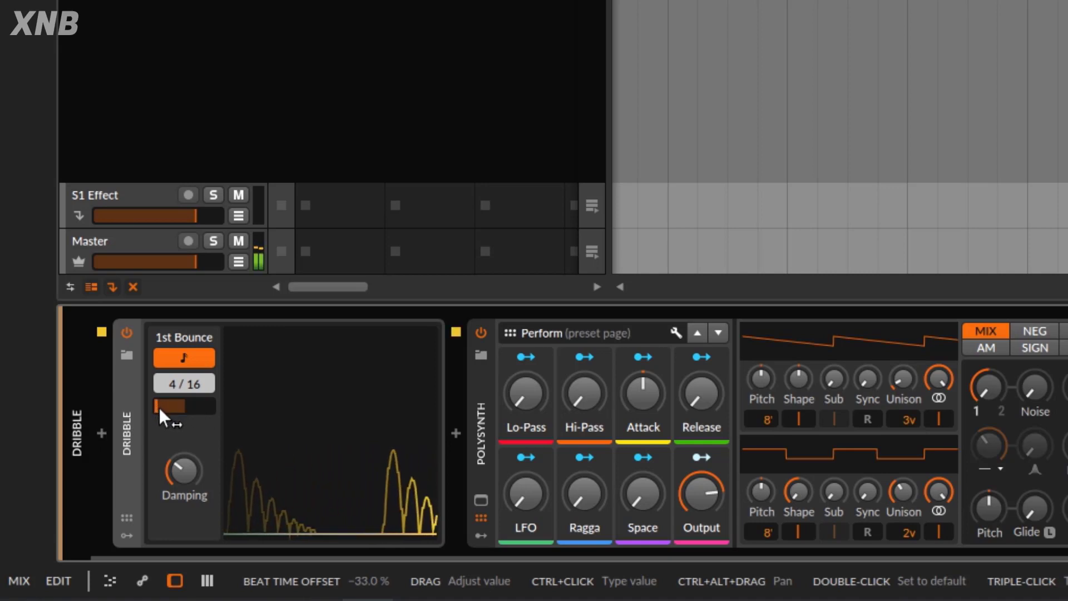
drag(159, 404, 216, 405)
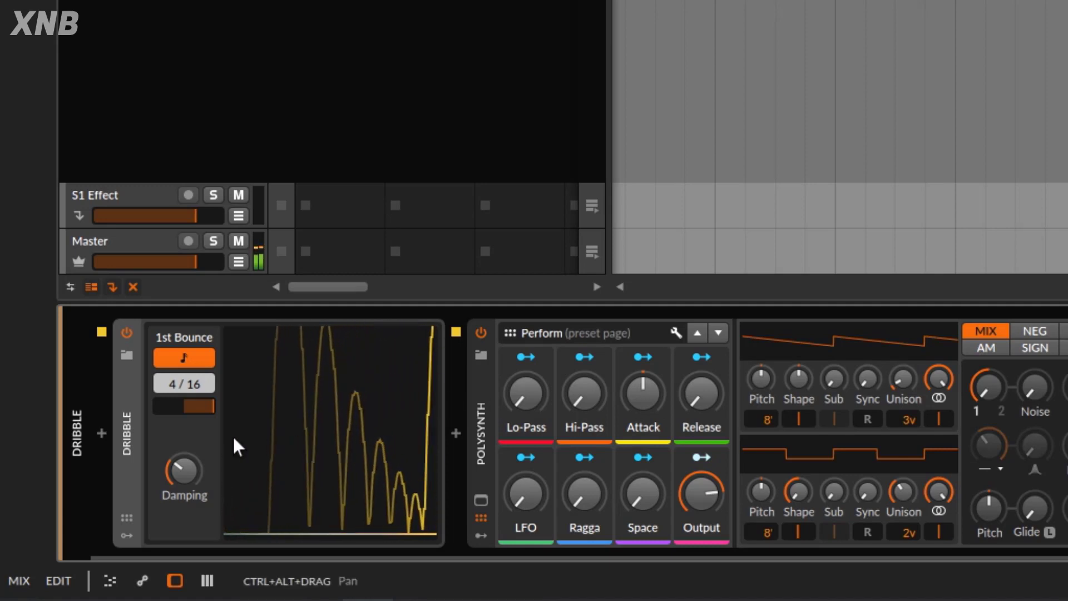
double_click(185, 403)
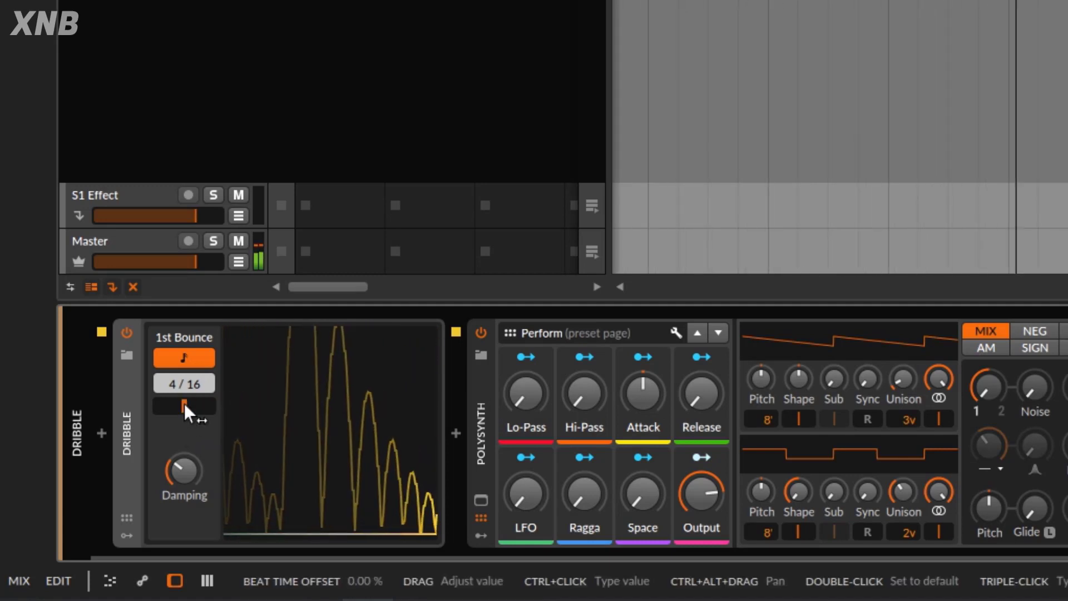
drag(183, 470, 184, 490)
key(space)
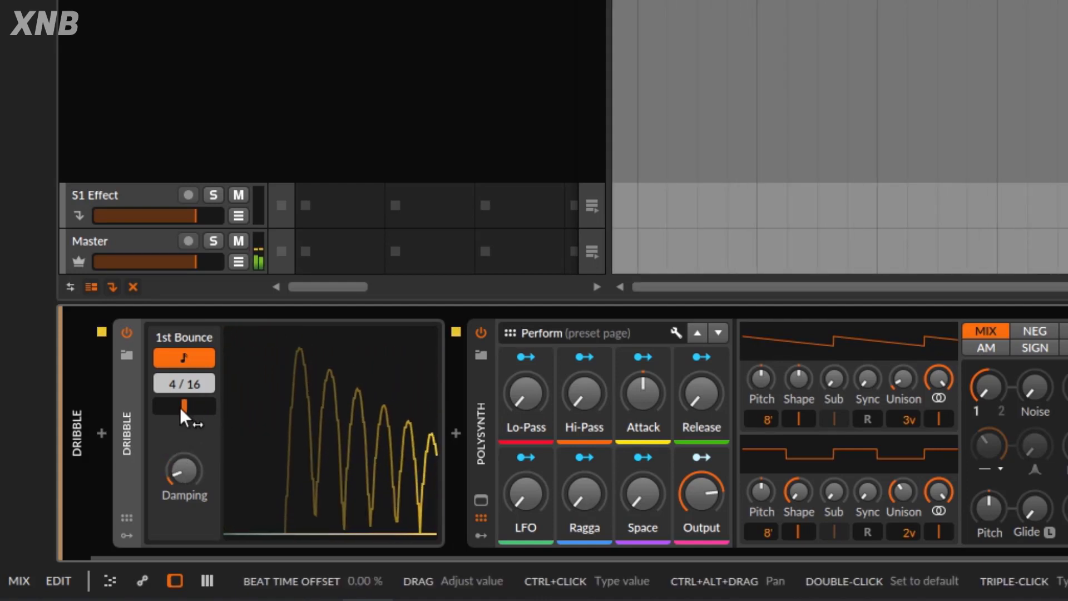
Step: Vary 1st Bounce between 1/16 and 5/16 and bring Damping from 8% up to 58%
drag(165, 389, 165, 417)
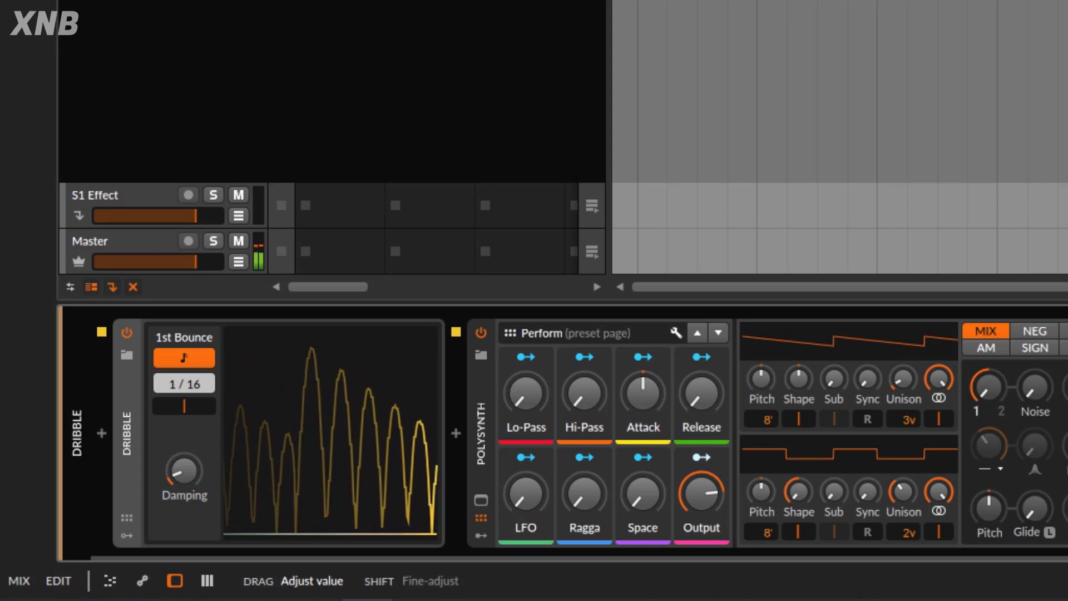
drag(182, 481, 184, 460)
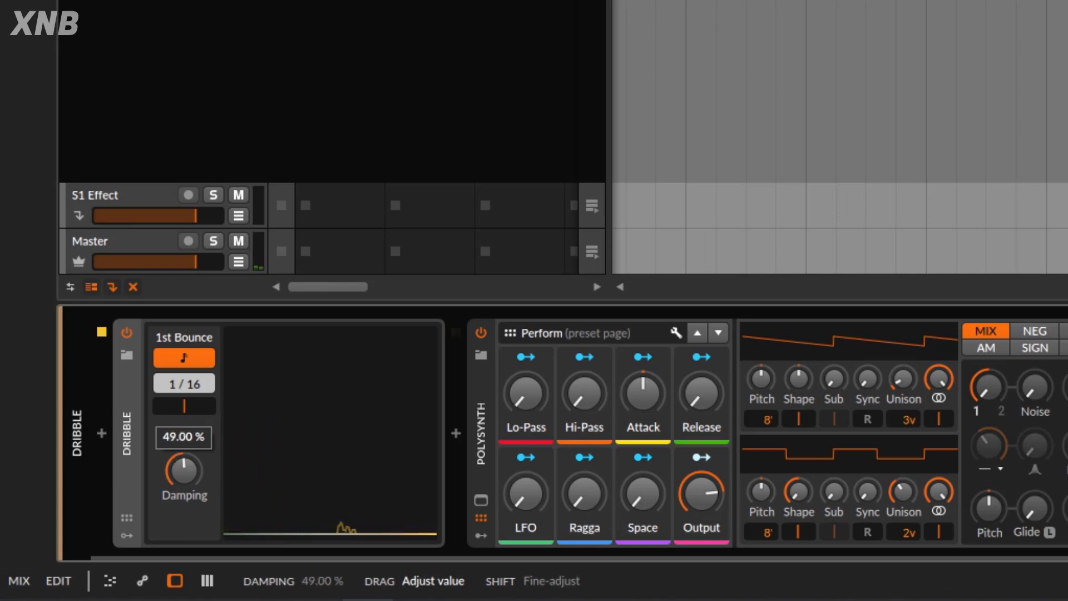
drag(184, 462, 184, 482)
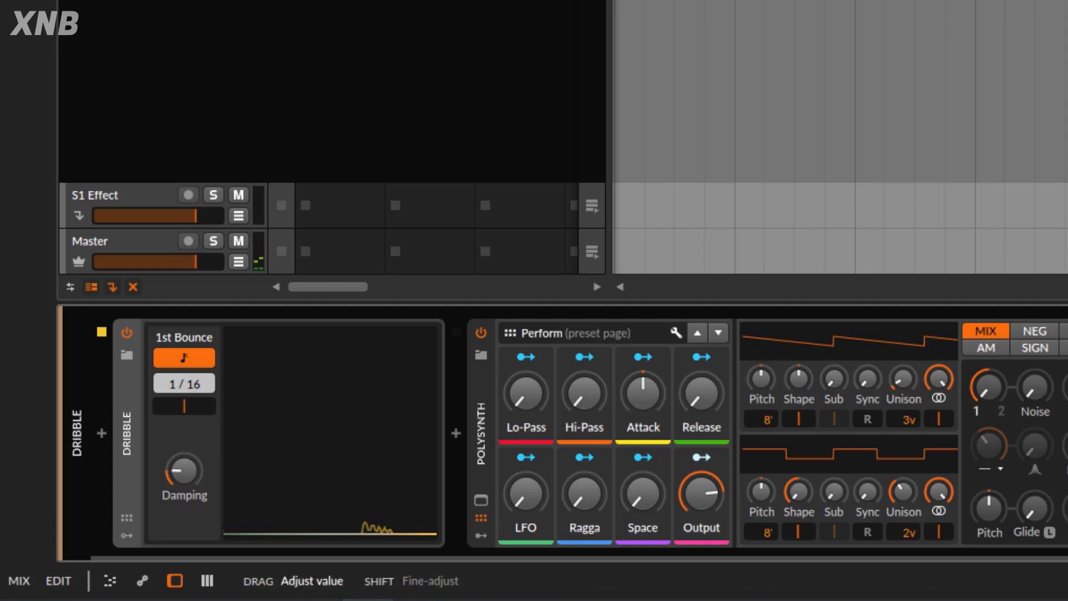
drag(177, 384, 177, 379)
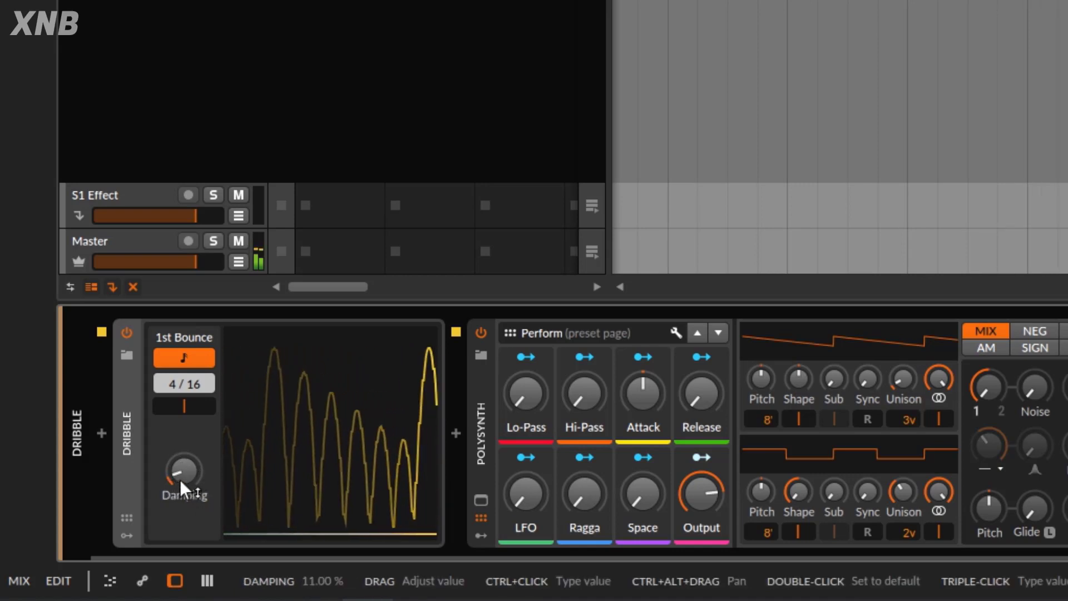
drag(179, 480, 180, 442)
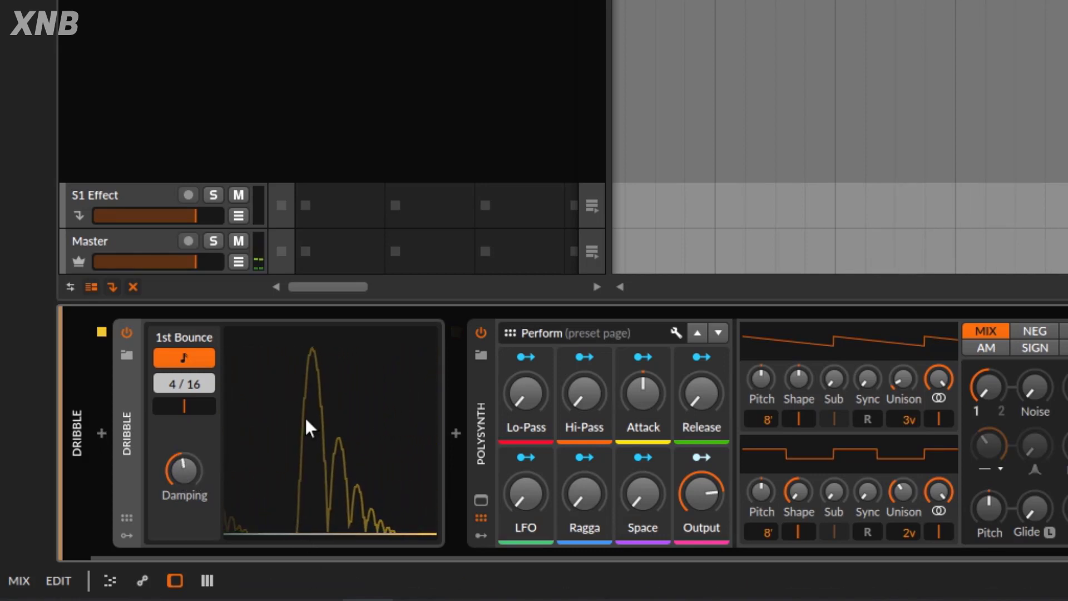
drag(182, 482, 182, 469)
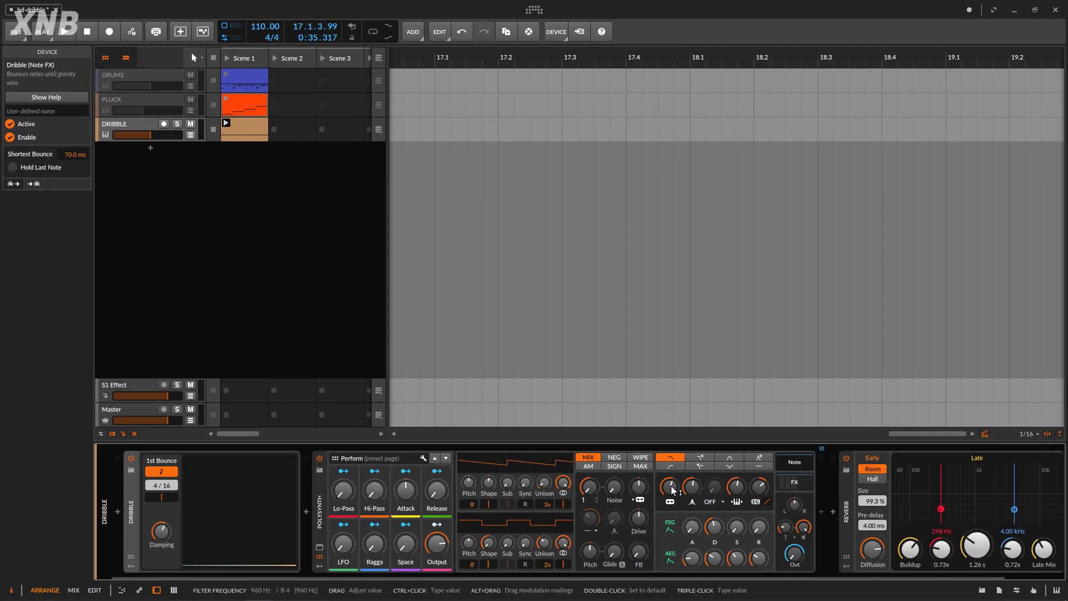
Step: Play Scene 1 comparing Dribble on and off, then turn off Hold Last Note
click(226, 59)
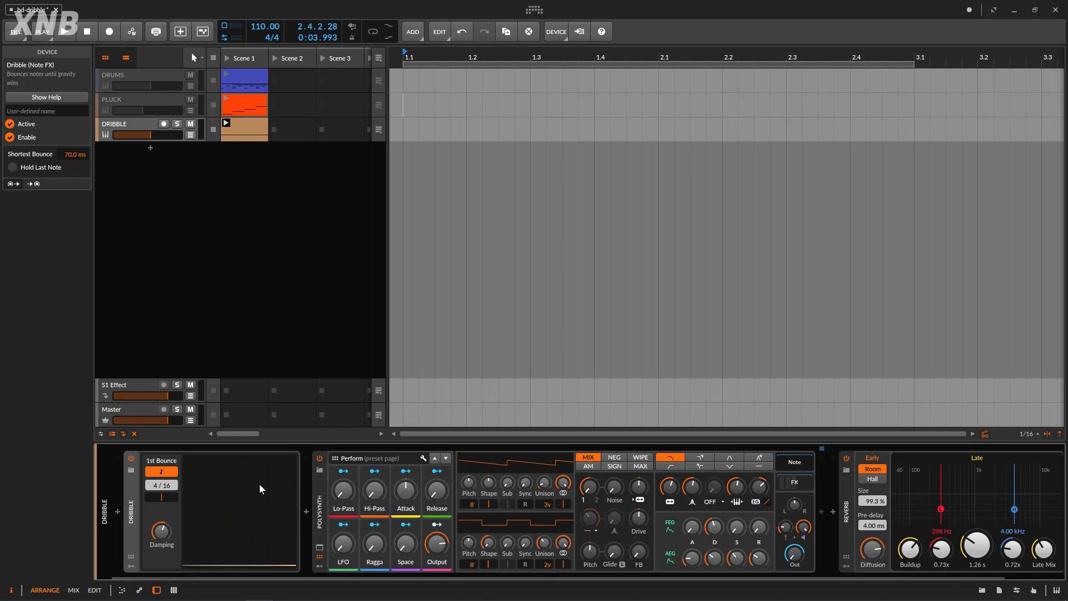
key(space)
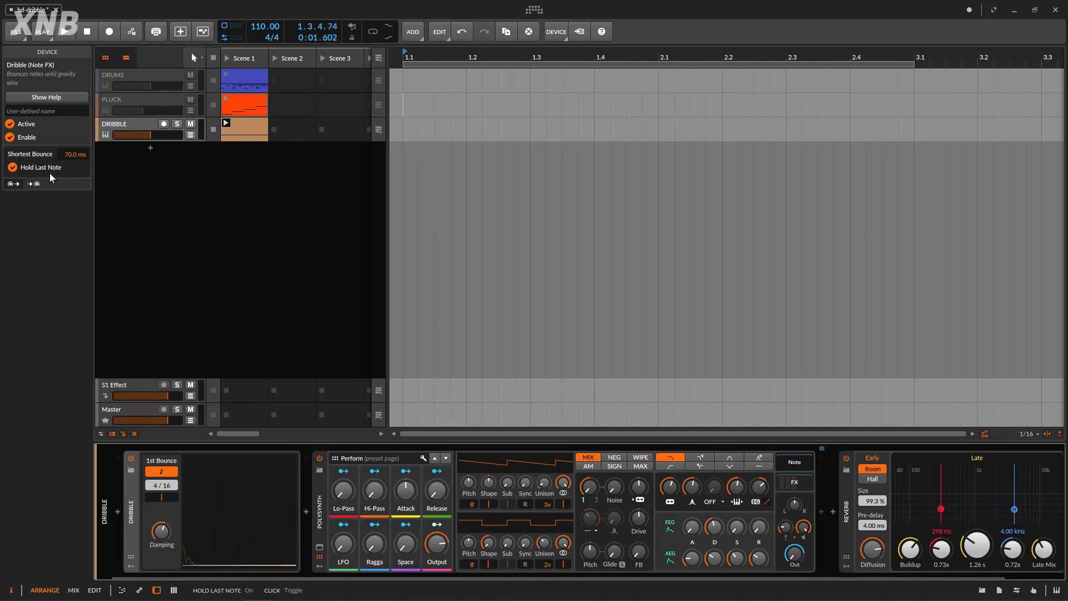
key(space)
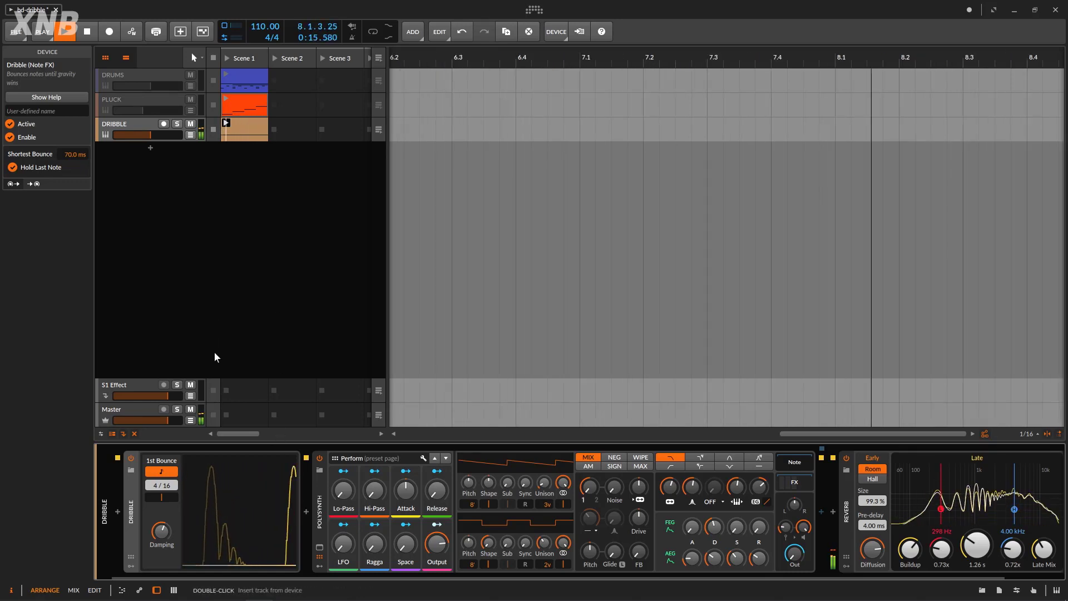
click(131, 458)
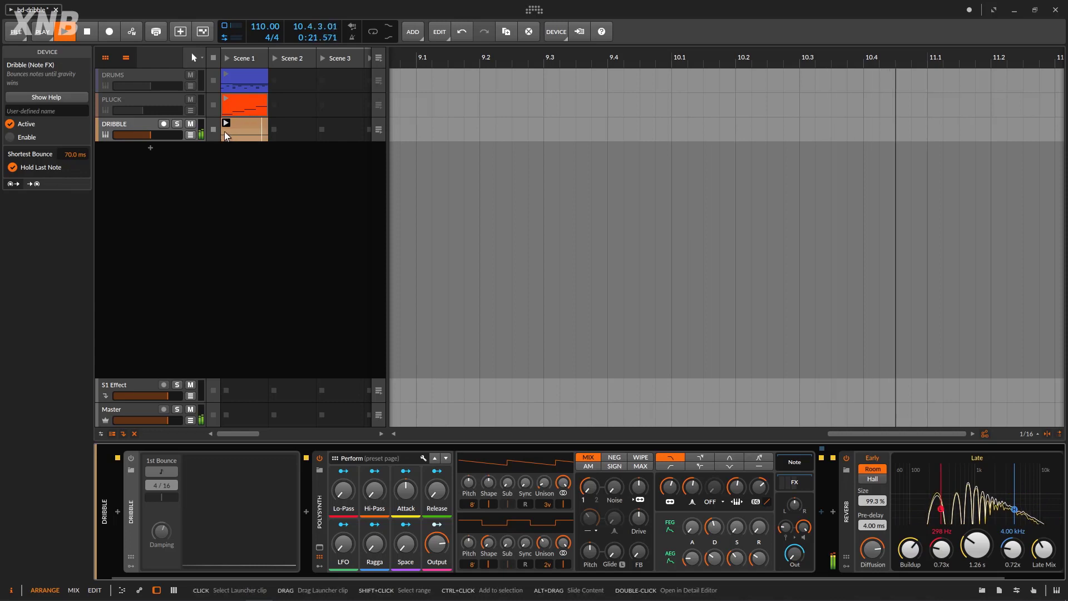
click(131, 458)
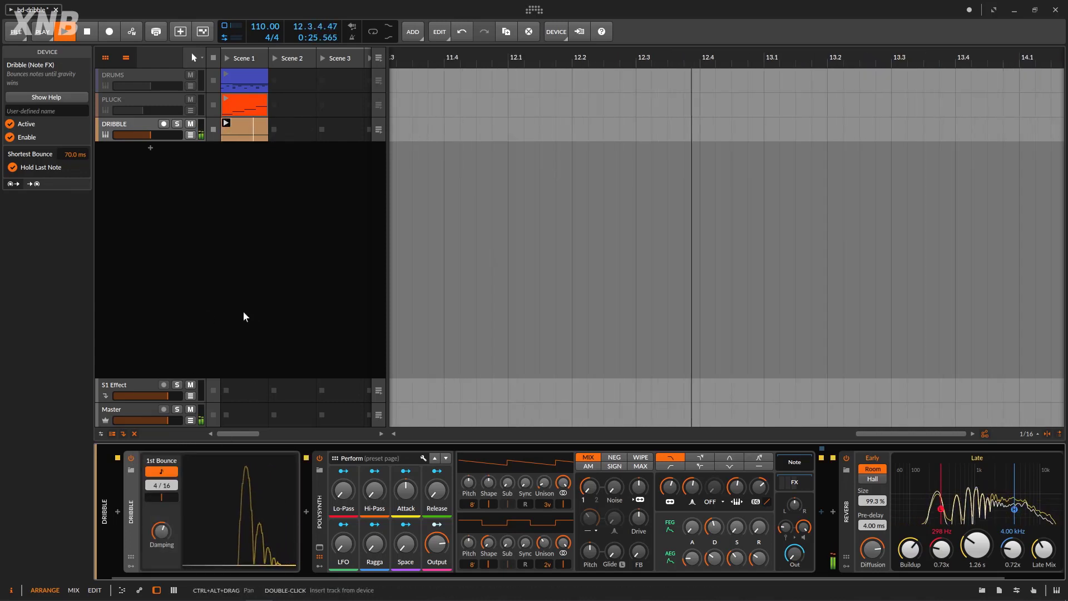
click(23, 168)
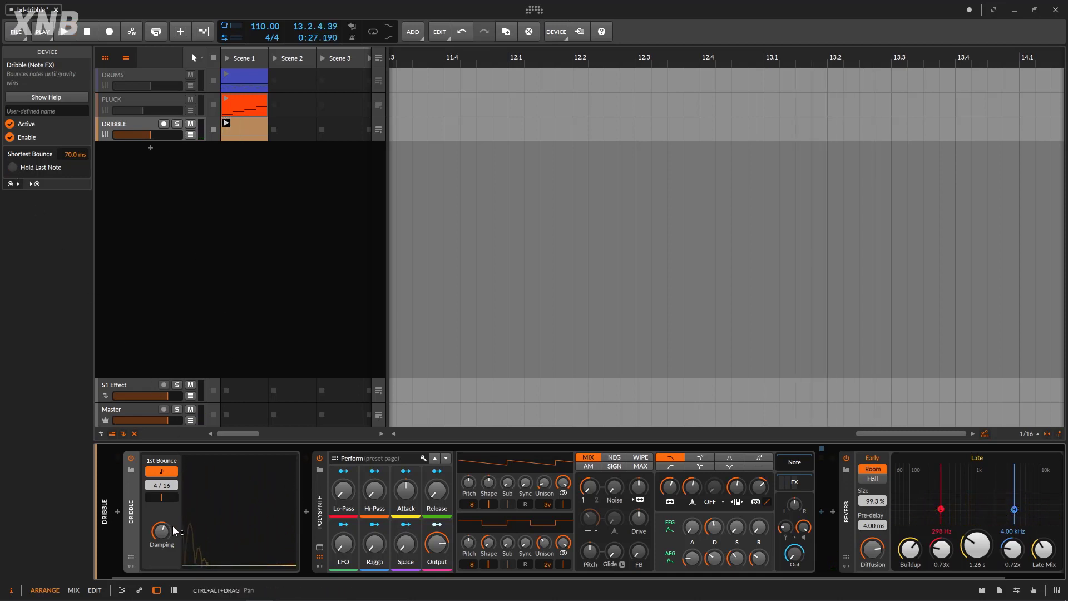
Step: Cut the DRIBBLE clip's C3 note to a 1/16 length in the piano roll, then show the device chain again
double_click(254, 130)
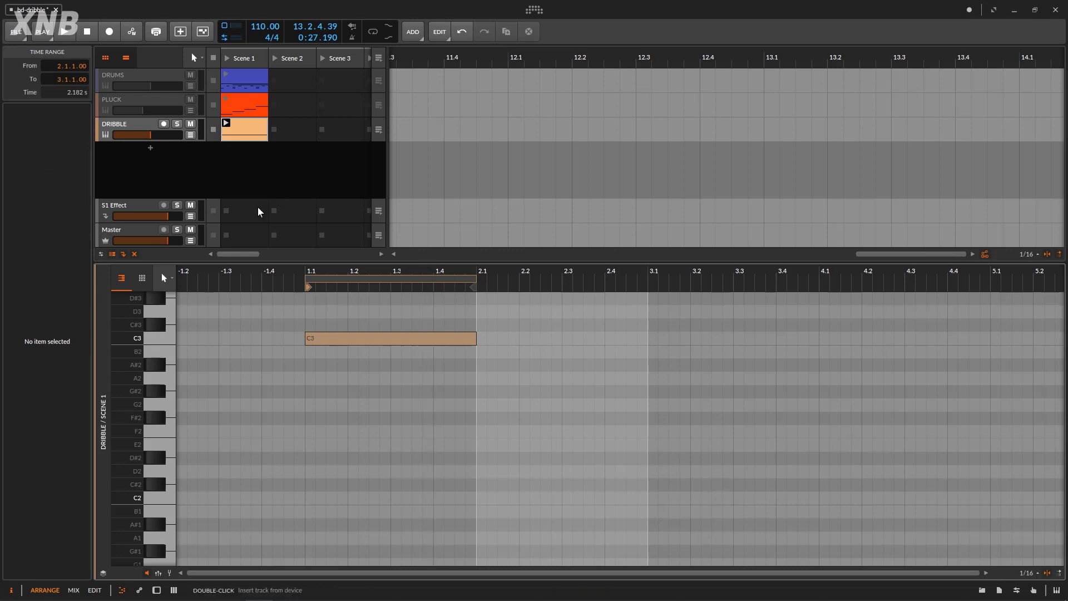
click(195, 136)
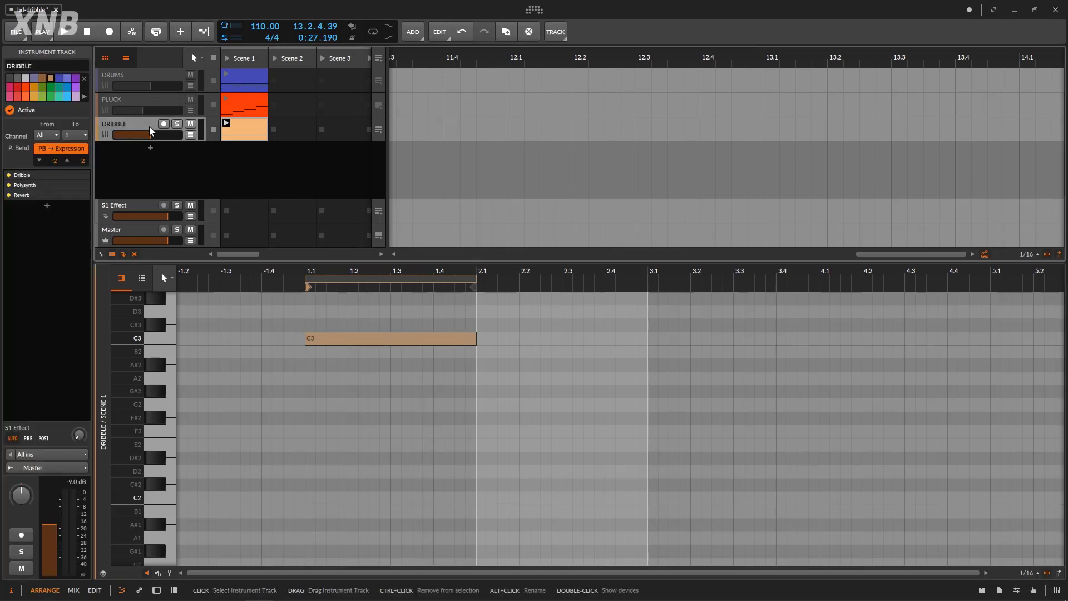
key(d)
double_click(235, 129)
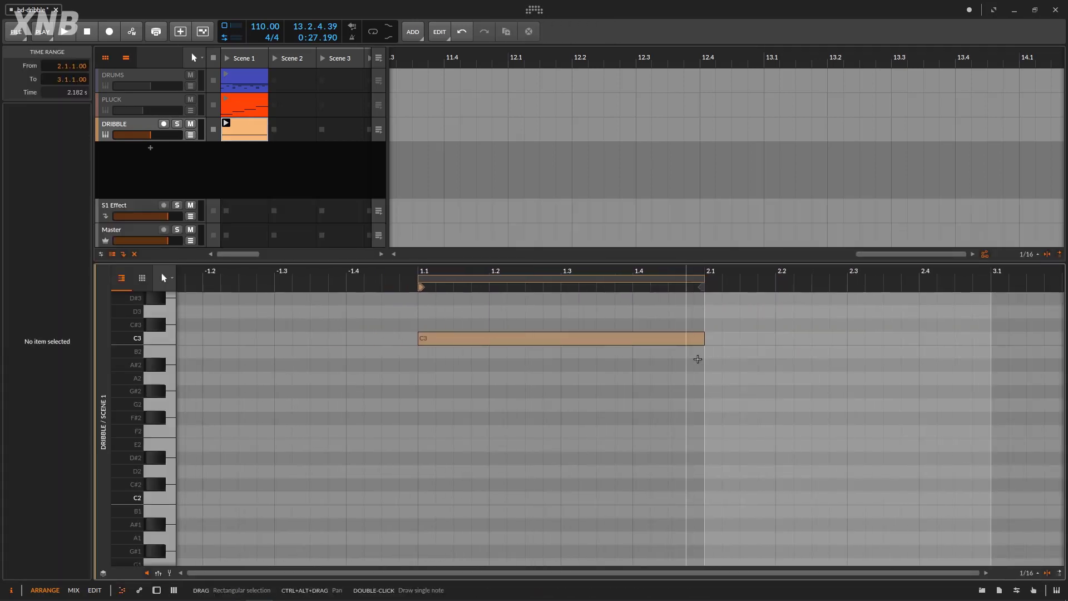
drag(703, 345, 433, 344)
double_click(136, 126)
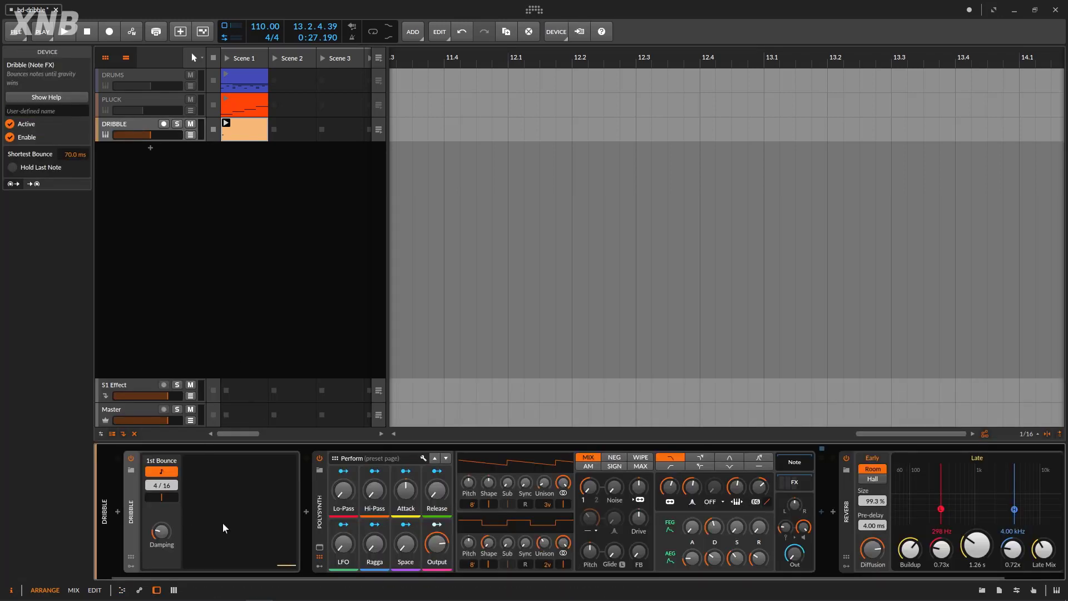
click(228, 59)
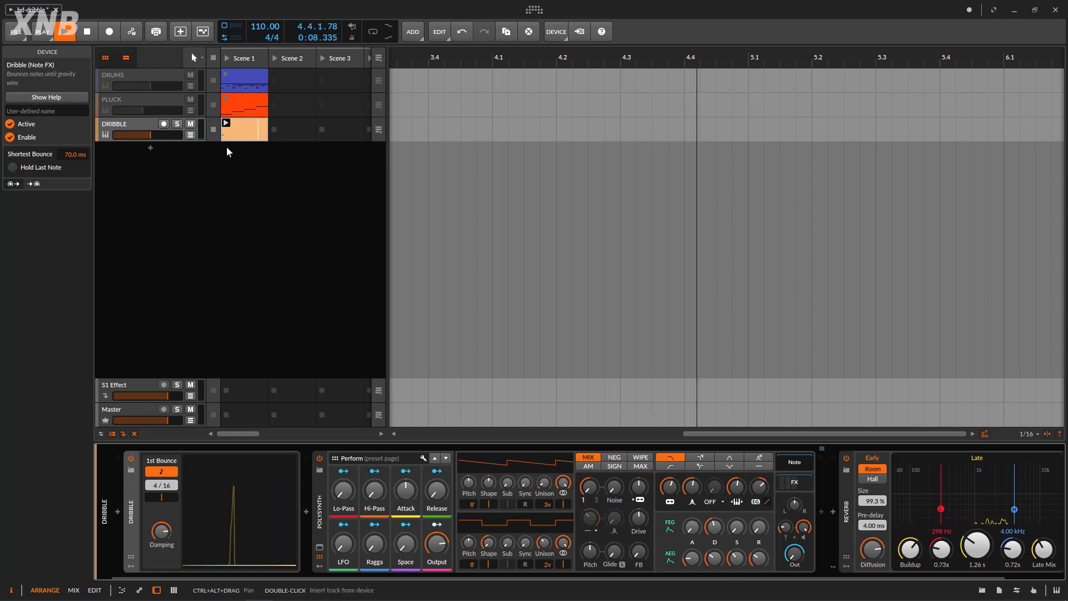
click(81, 32)
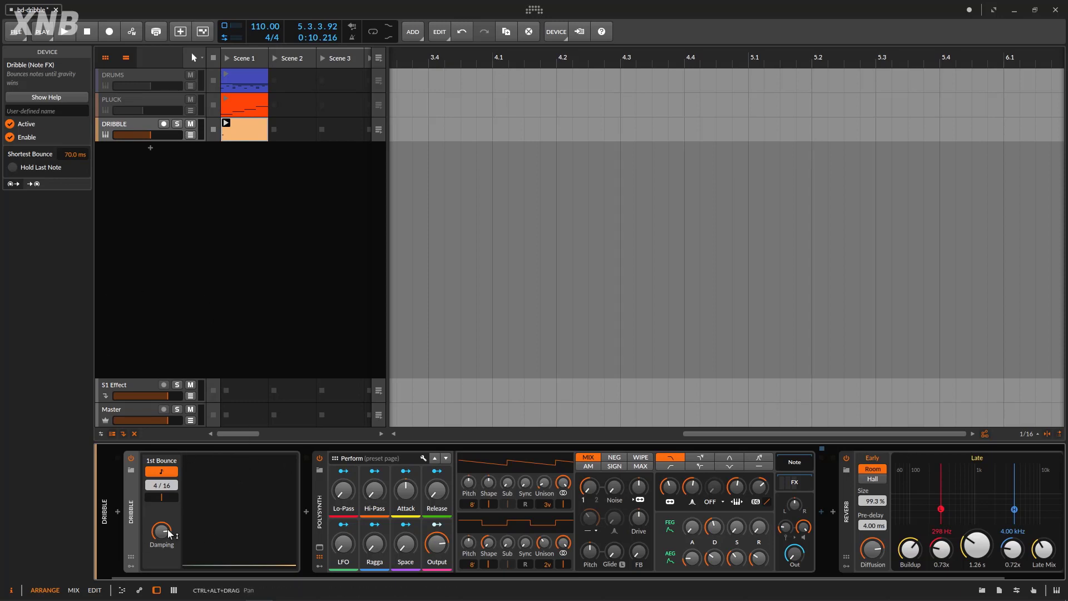
Step: Deactivate the DRIBBLE track and activate the DRUMS track via Toggle Active
right_click(138, 126)
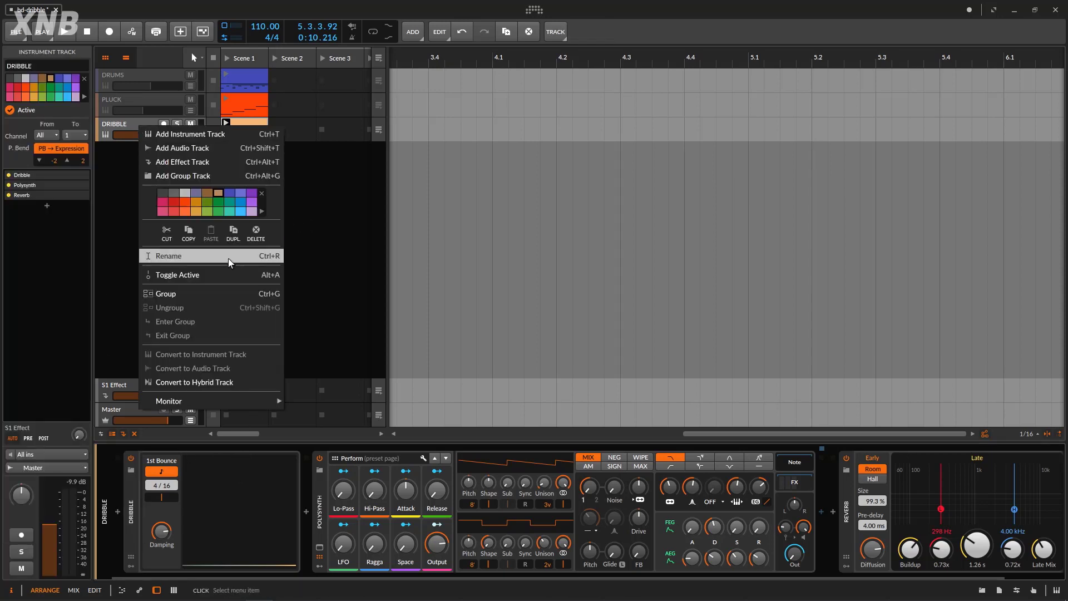
click(198, 276)
right_click(143, 78)
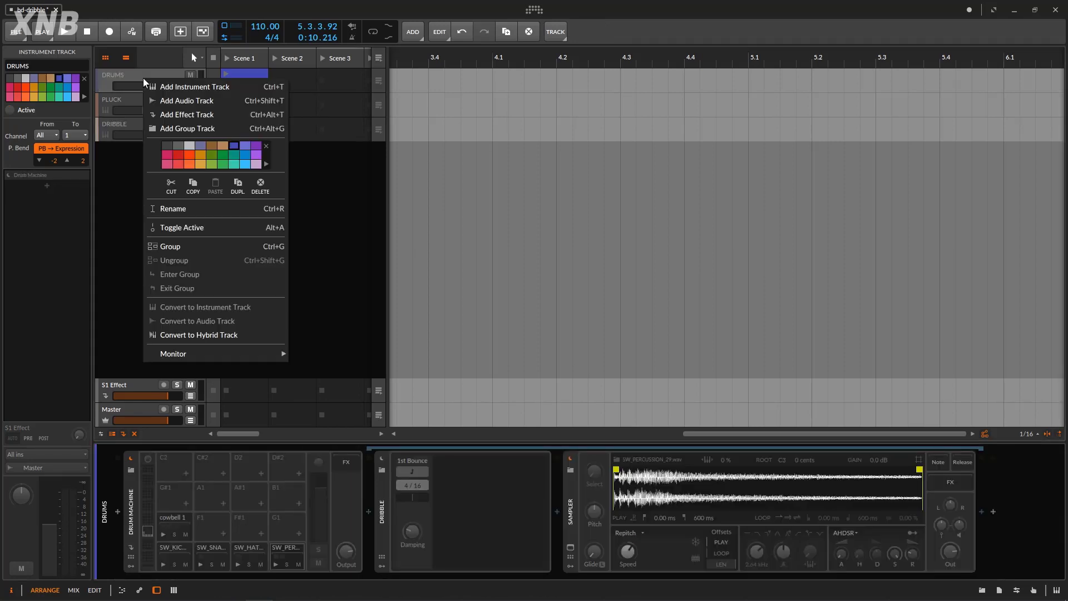
click(161, 233)
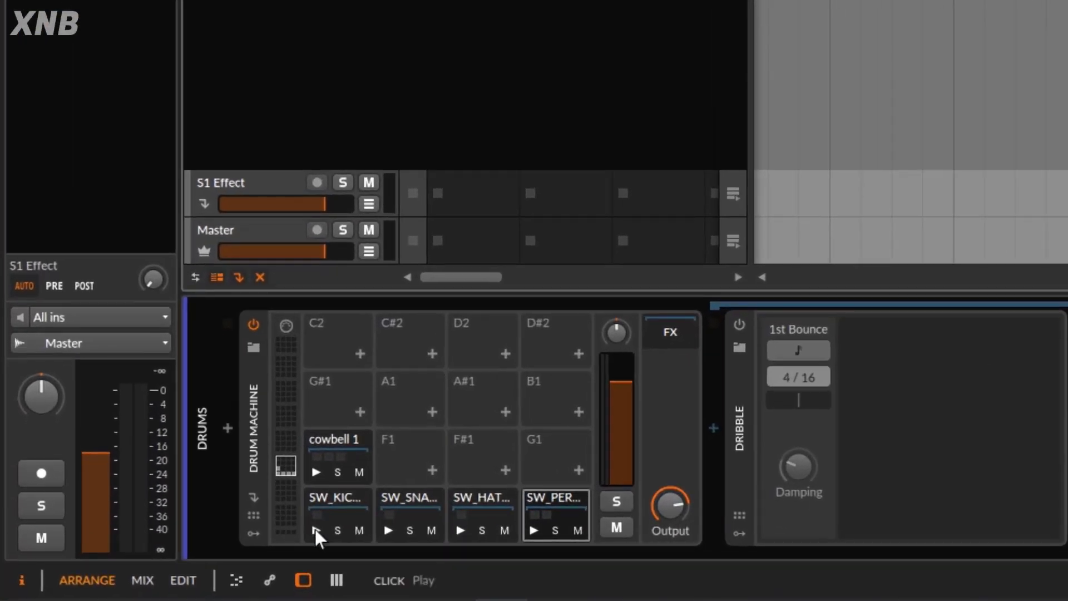
Step: Audition the kick, snare, hi-hat, percussion and cowbell 1 pads
click(263, 542)
click(389, 532)
click(461, 531)
click(534, 531)
click(317, 474)
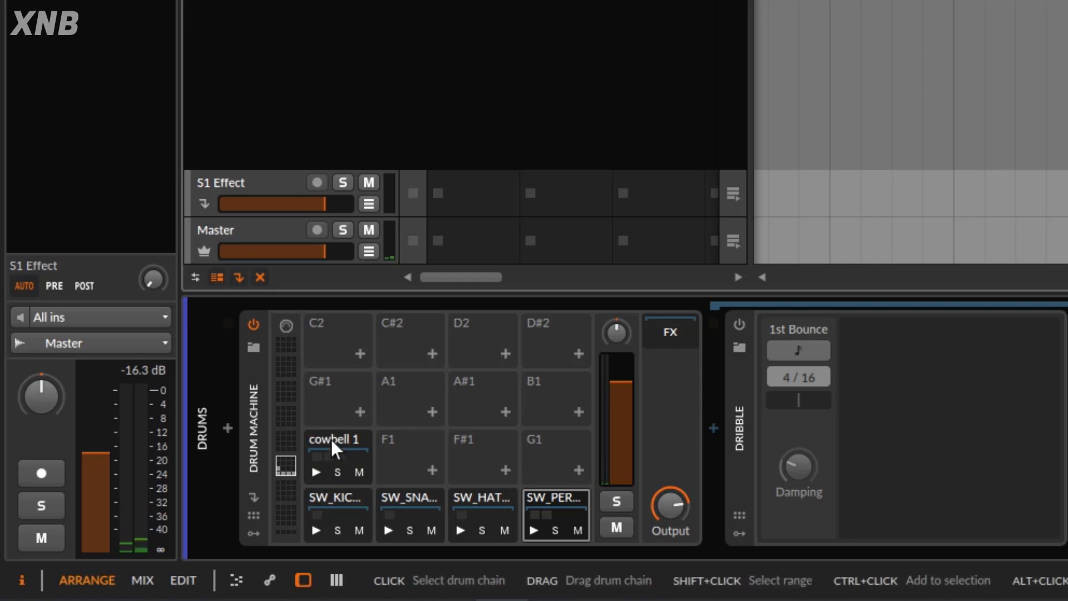
Step: Inspect the cowbell 1 chain's ADSR-modulated Dribble, then show the percussion chain's devices
click(331, 440)
click(779, 352)
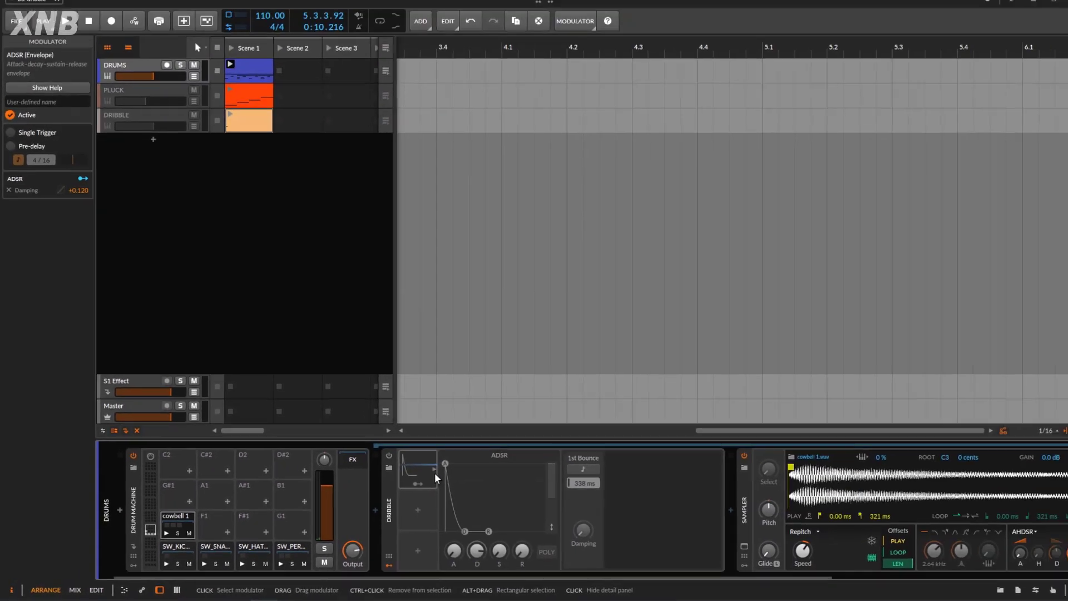
click(830, 356)
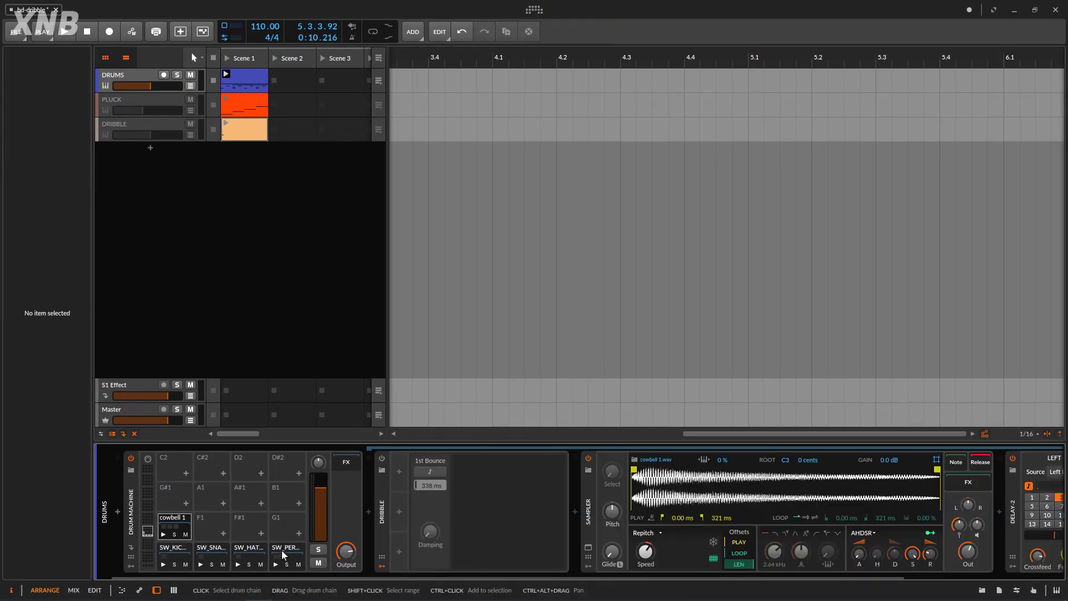
click(284, 549)
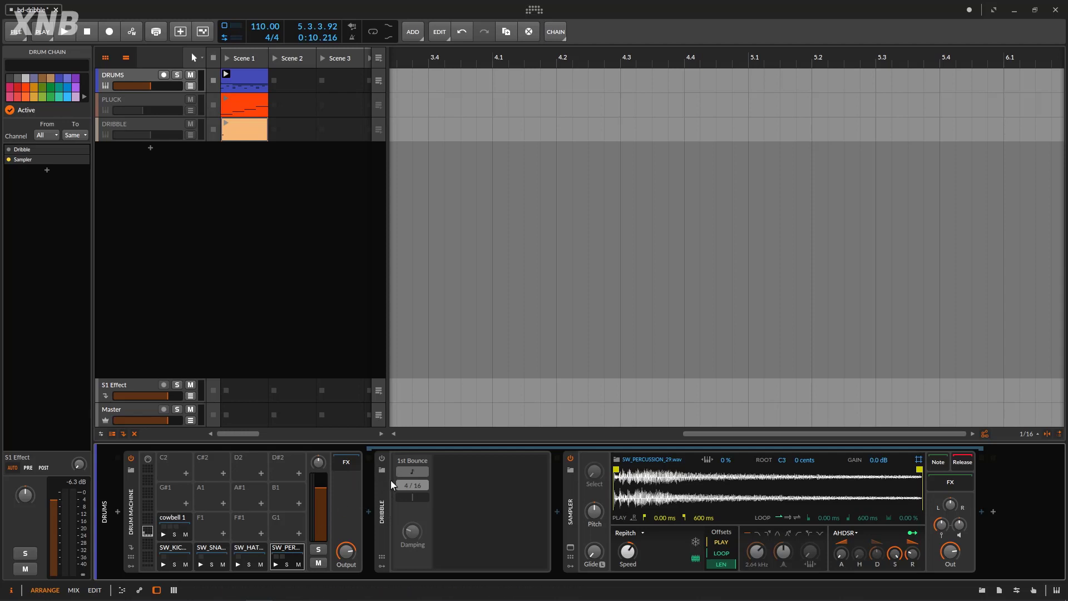
Step: Launch Scene 1 and open the DRUMS clip's notes in the editor
click(226, 59)
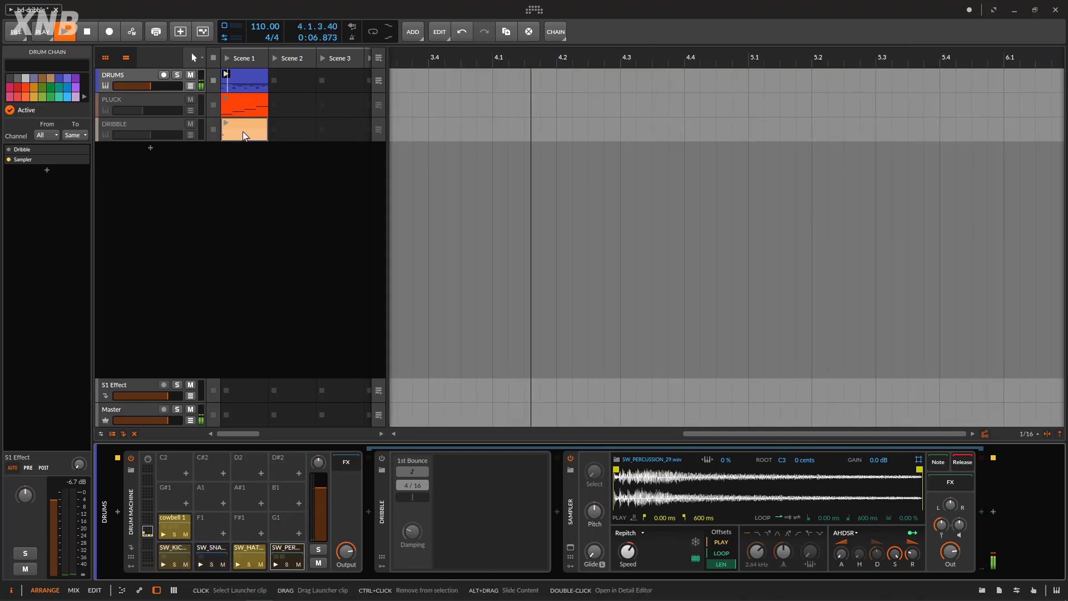
double_click(245, 81)
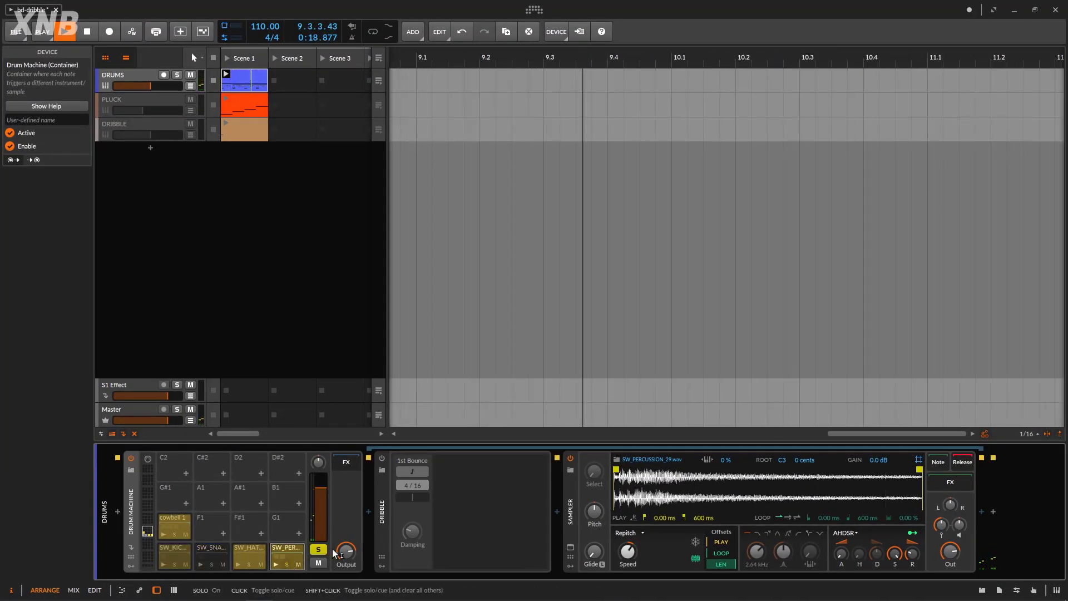
Step: Solo the SW_PERCUSSION_29 drum chain and switch on its Dribble bouncing
click(318, 549)
click(382, 458)
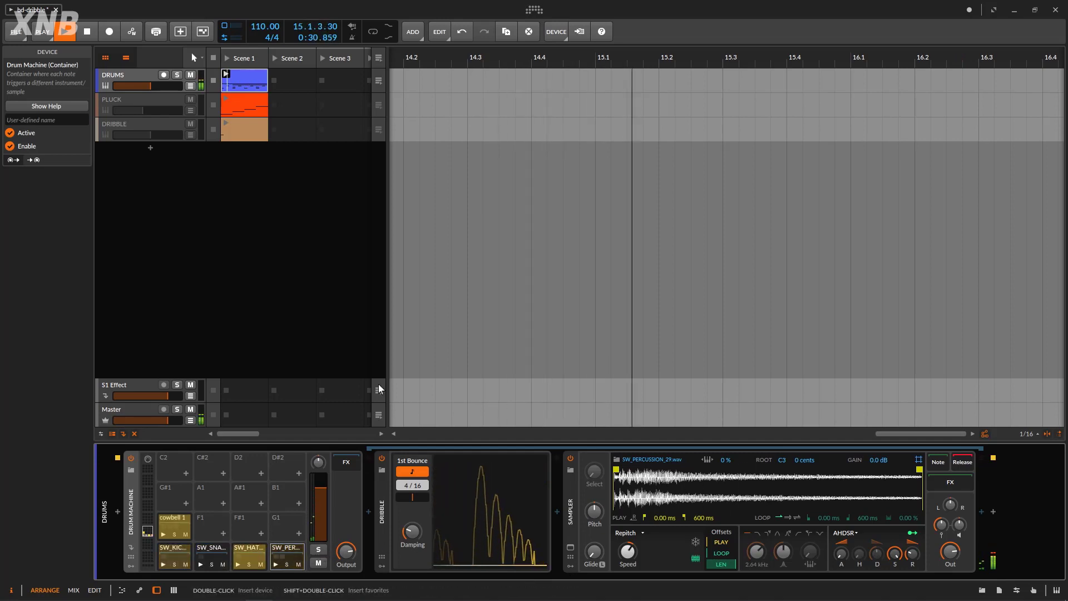
mouse_move(941, 525)
scroll(941, 525, down, 4)
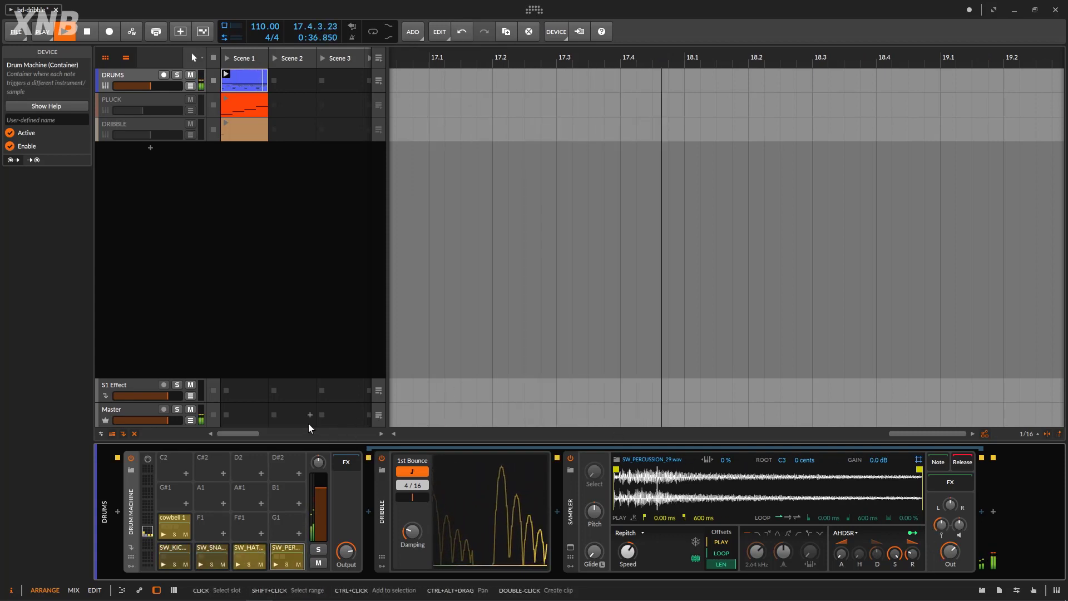
Step: Stop playback, review the DRUMS clip's cowbell and percussion notes, then return to the device chain
key(space)
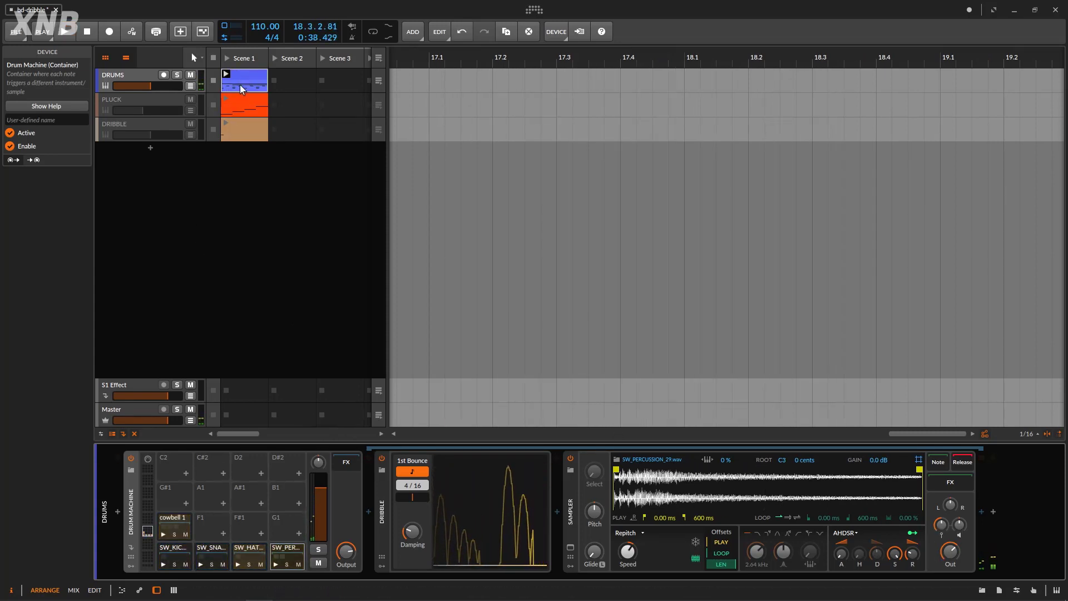
double_click(258, 81)
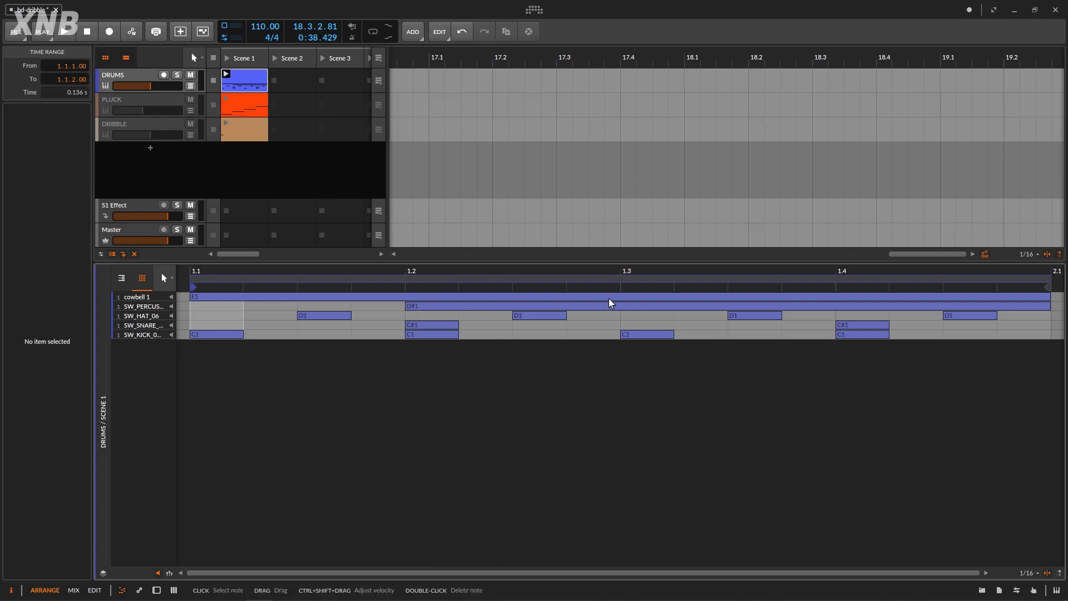
key(d)
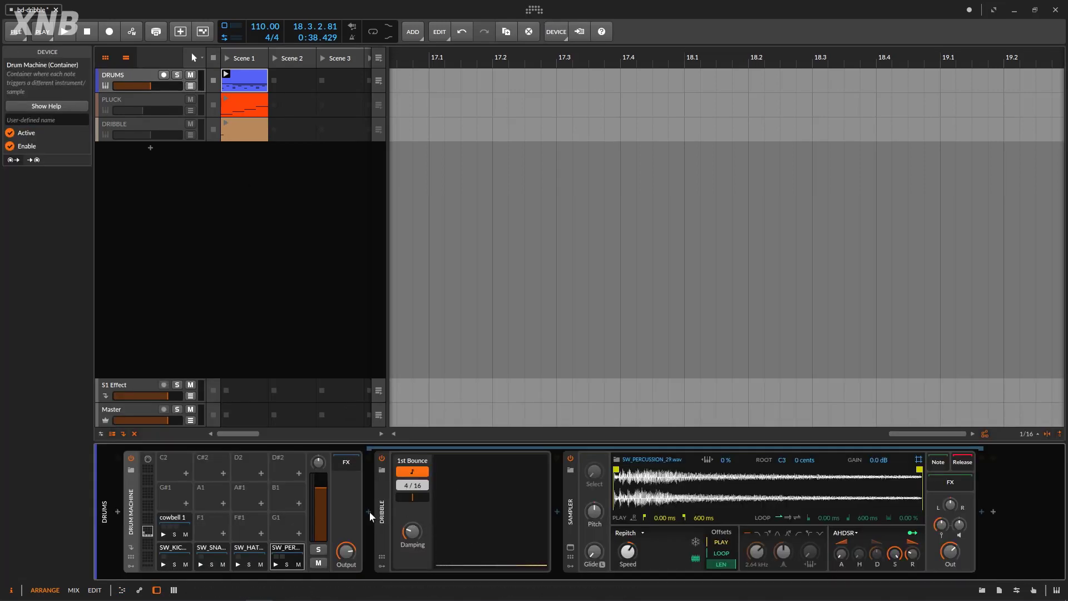
Step: Restart playback, set cowbell 1's Dribble first bounce to note sync, and open the modulator browser
click(73, 31)
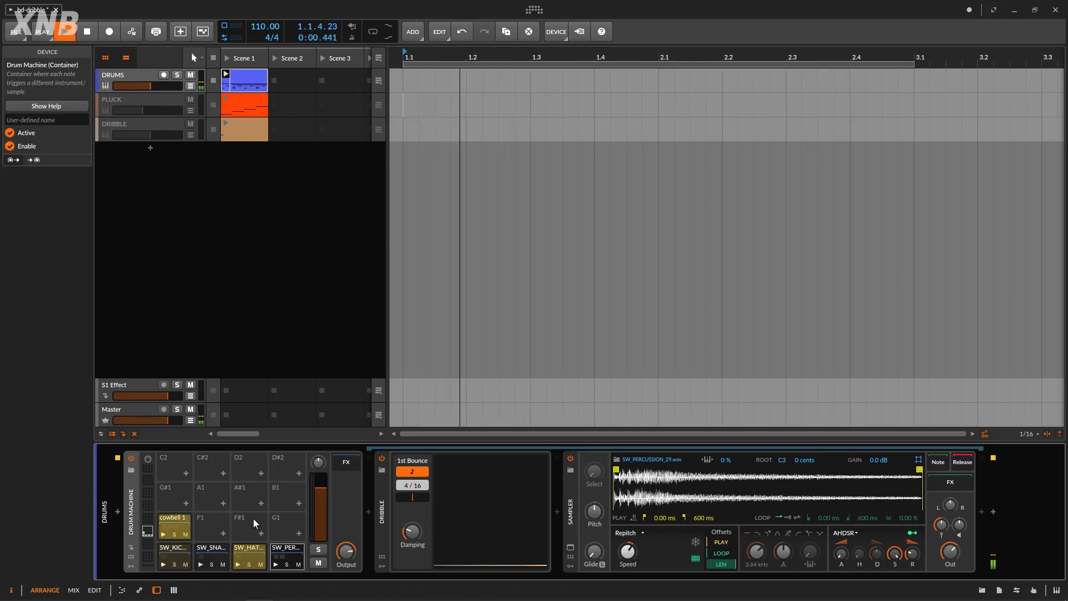
click(179, 521)
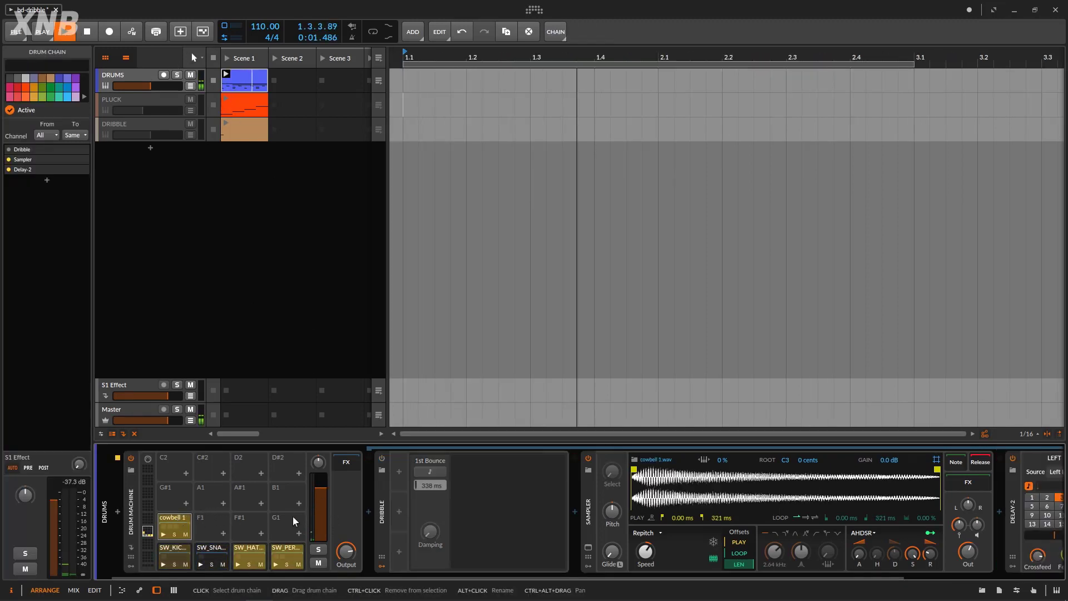
click(424, 470)
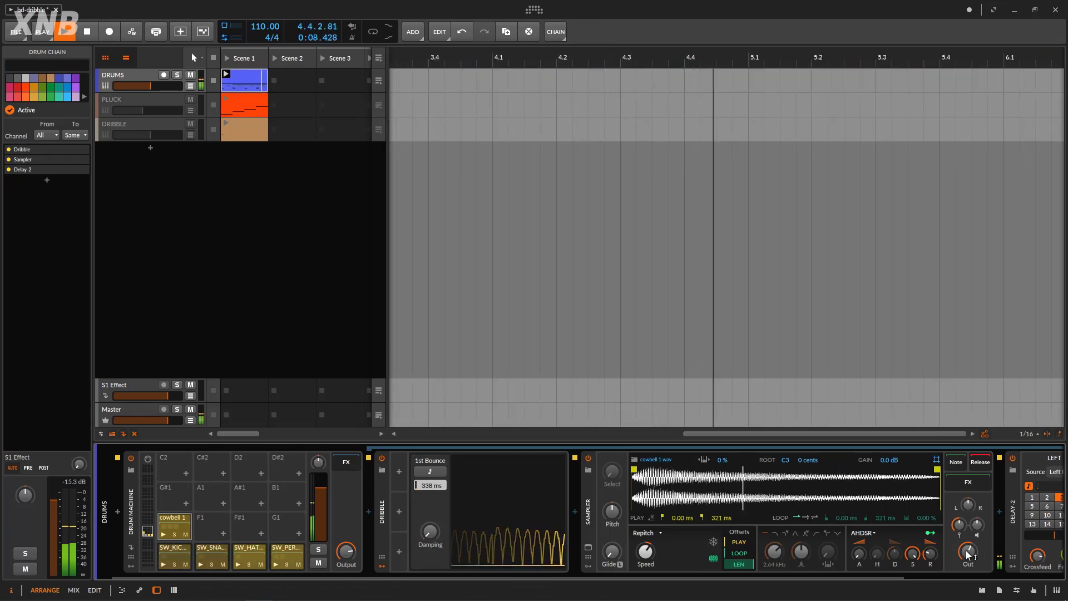
click(404, 472)
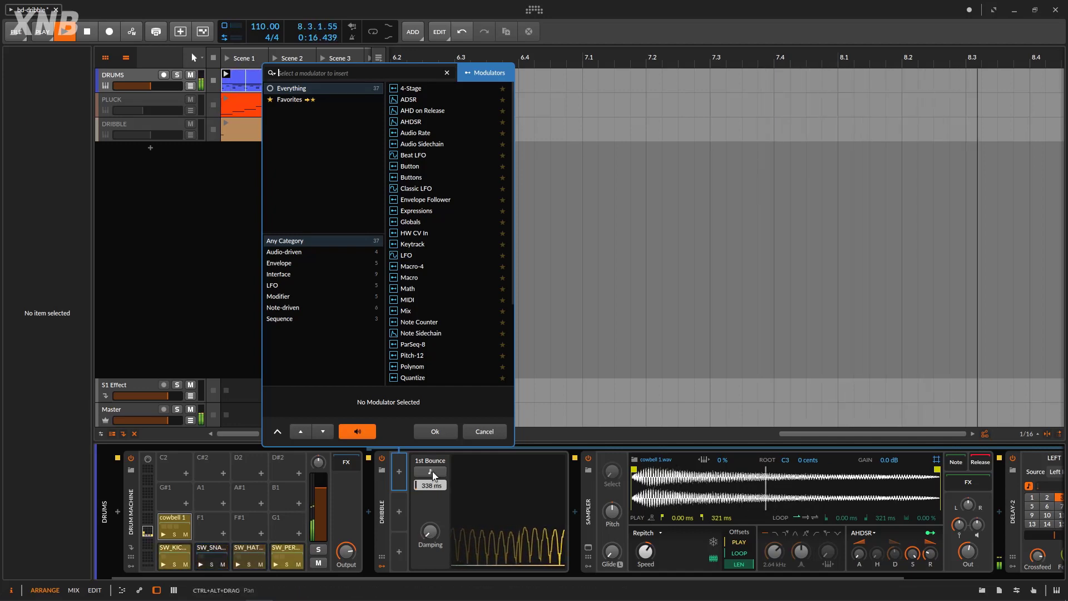
Step: Add an ADSR modulator to the cowbell Dribble with Sustain 0 and Decay 36.5 %
click(426, 100)
click(436, 431)
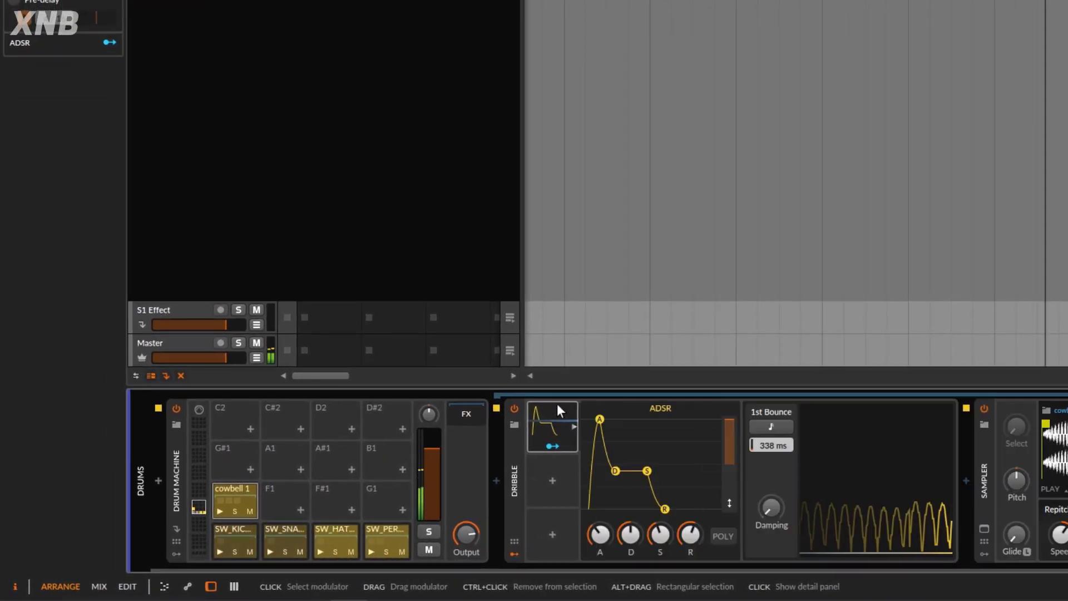
drag(659, 535, 659, 573)
drag(631, 536, 631, 543)
Step: Map the ADSR to Damping and first-bounce Time, lengthening decay and raising Damping to 9.50 %
click(551, 447)
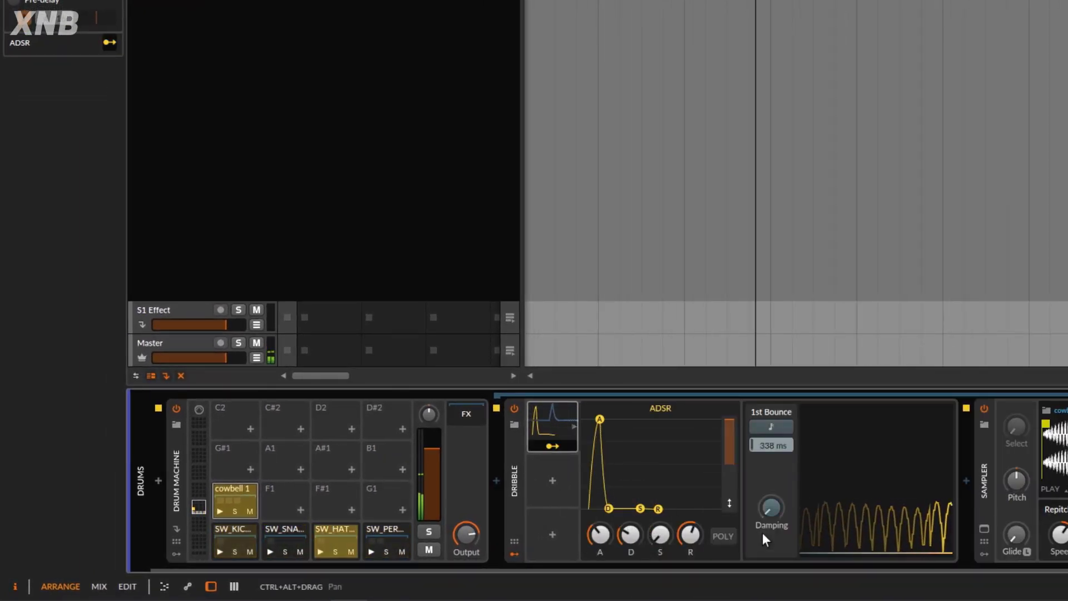
drag(771, 534, 772, 518)
click(552, 446)
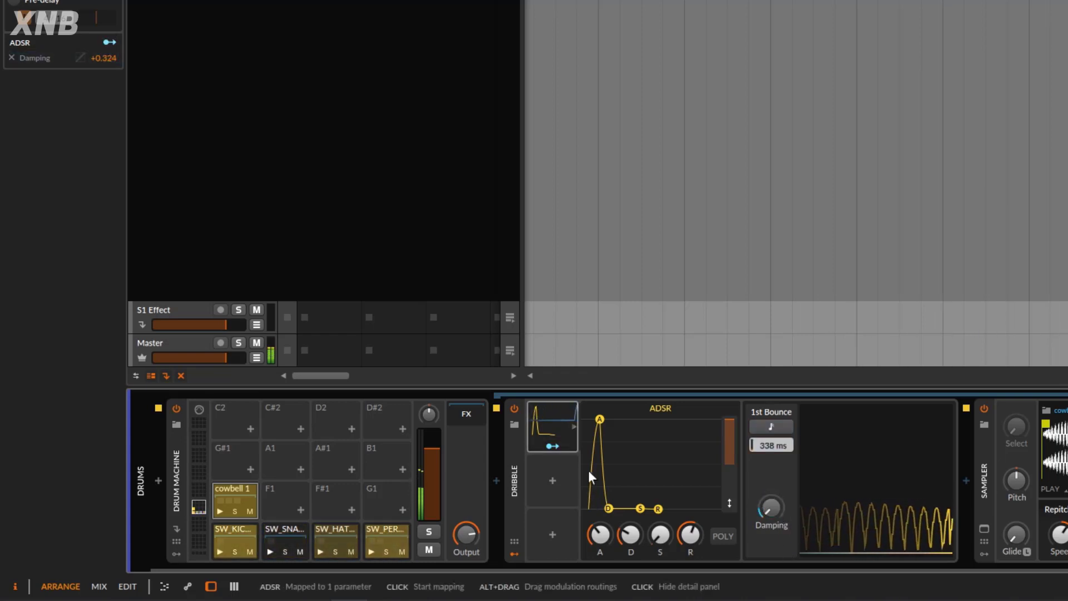
drag(643, 531, 668, 539)
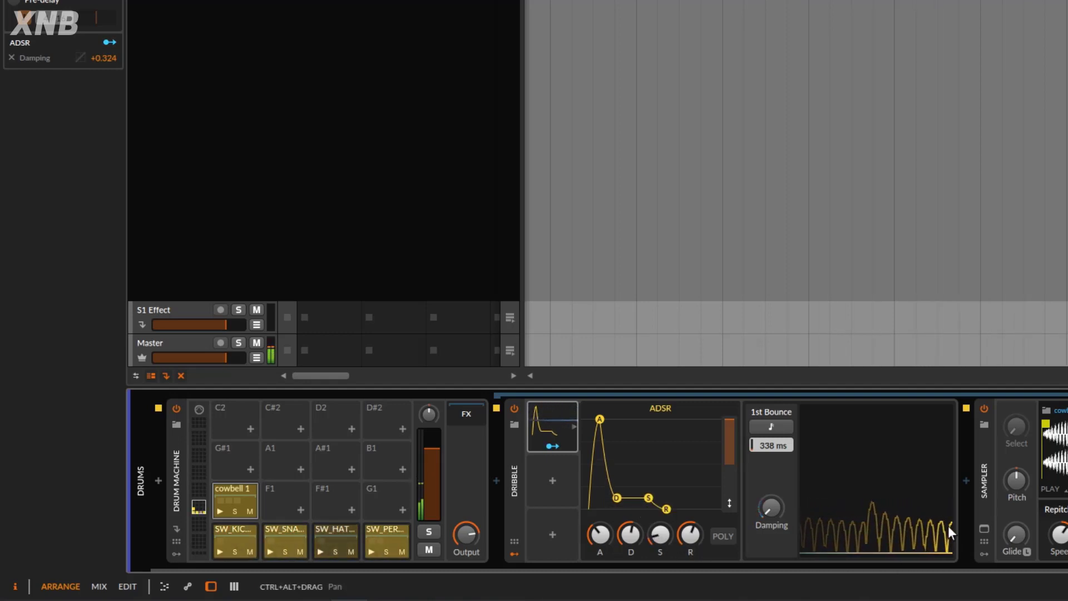
mouse_move(771, 508)
drag(770, 508, 770, 509)
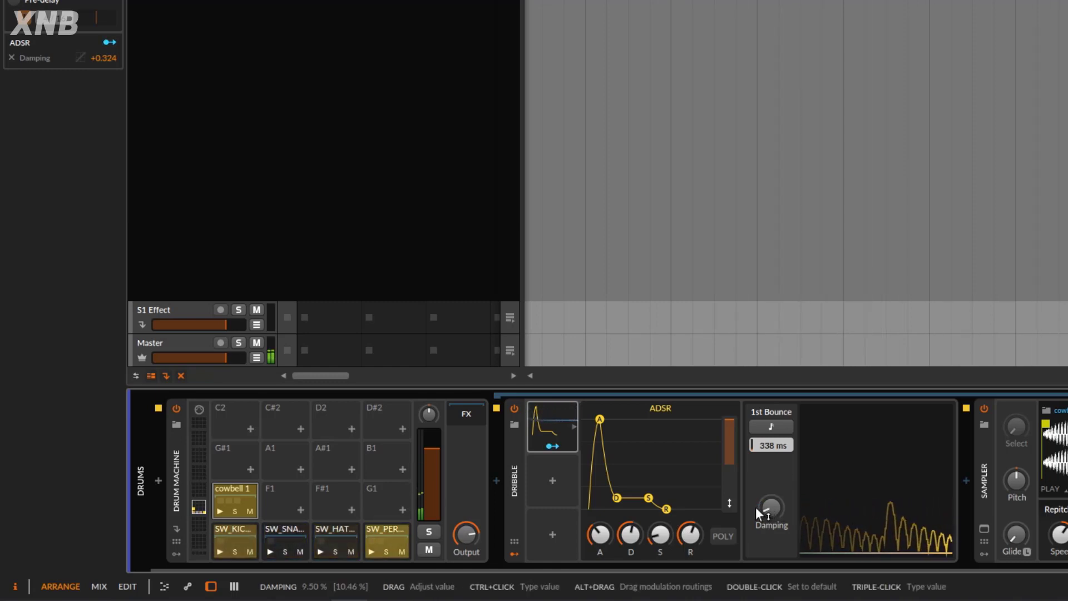
click(552, 446)
drag(796, 445, 778, 446)
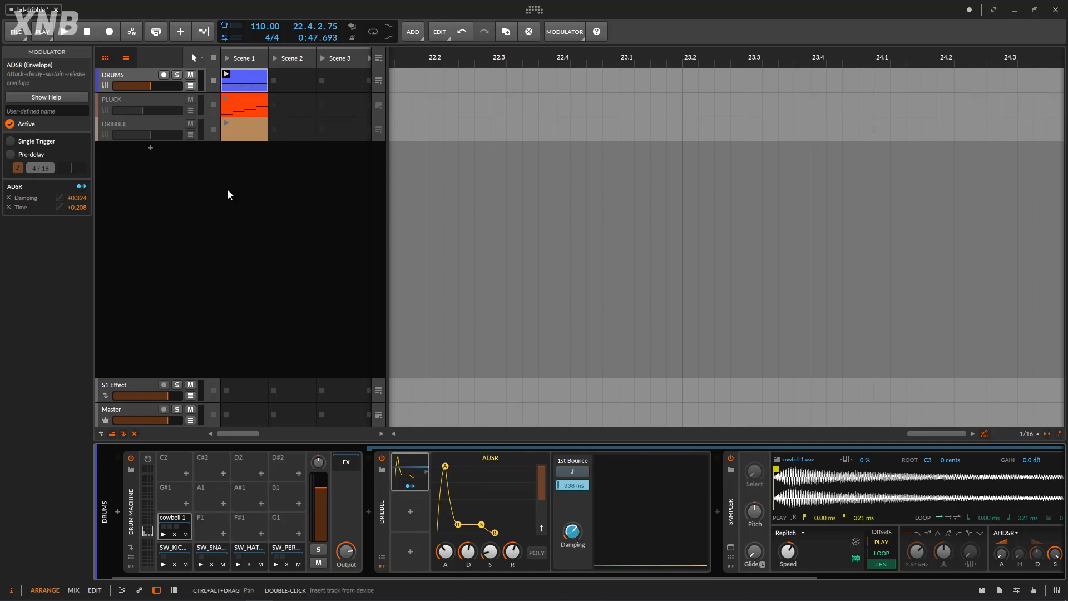
Step: Reactivate the PLUCK track and start playback from the beginning of the song
right_click(147, 100)
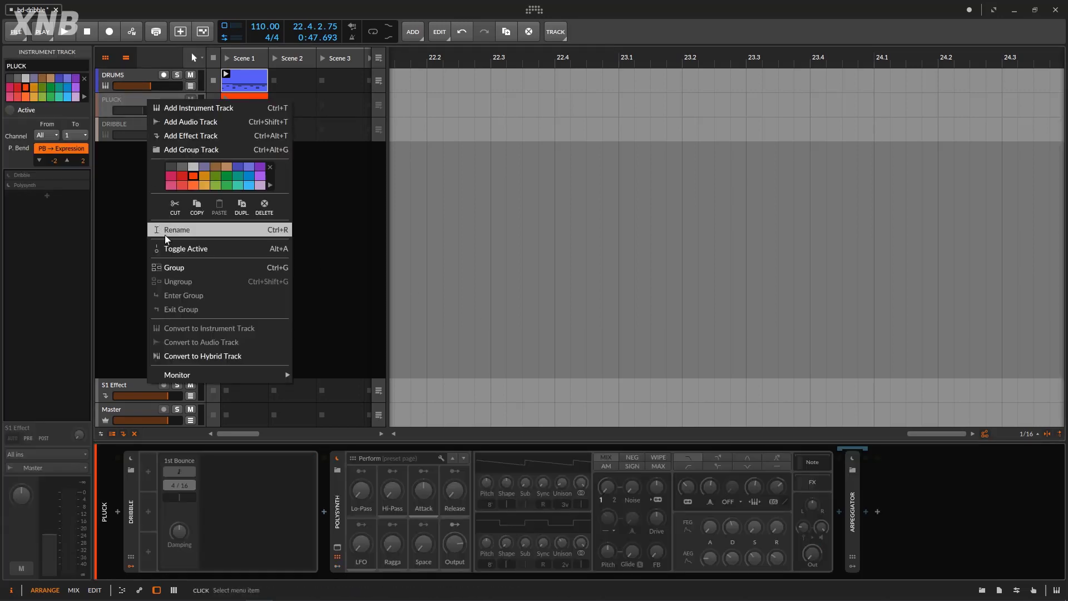
click(207, 248)
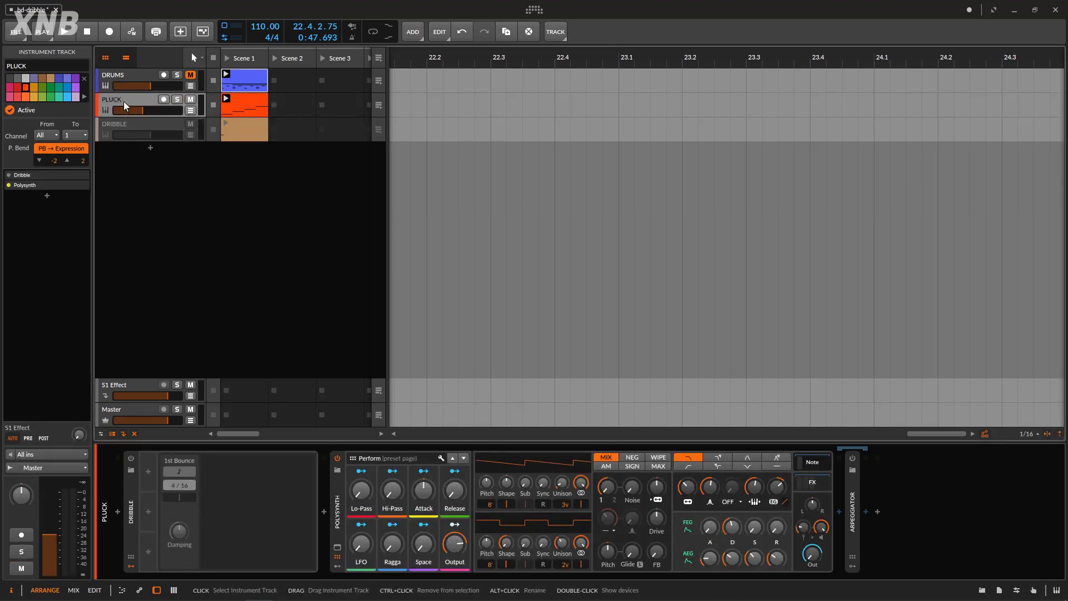
click(82, 33)
key(space)
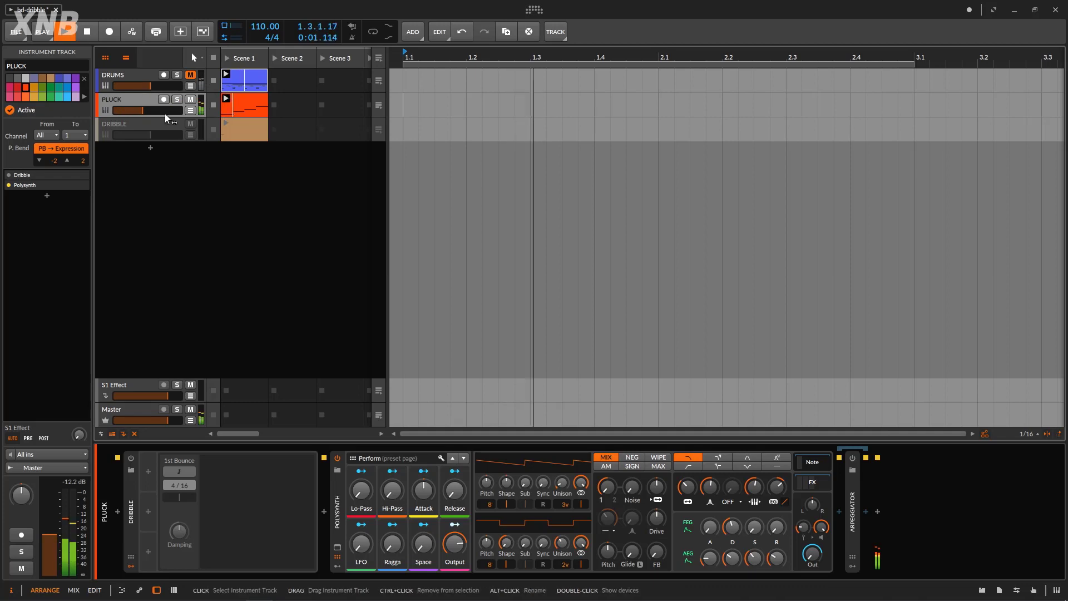
Step: Inspect the PLUCK clip's notes and the cowbell 1 chain's Dribble device on DRUMS
double_click(262, 104)
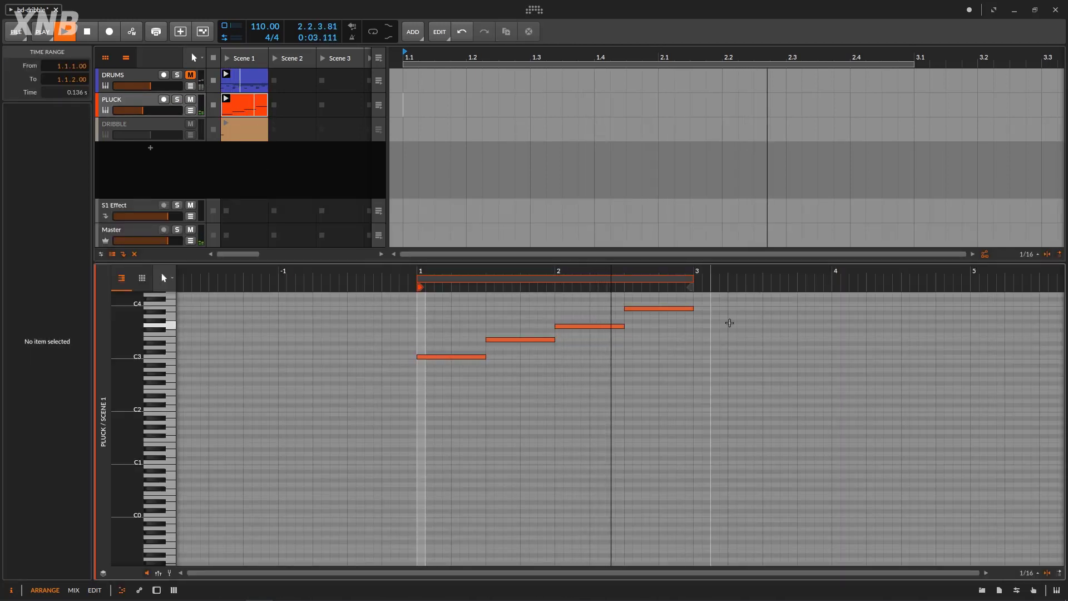
click(155, 101)
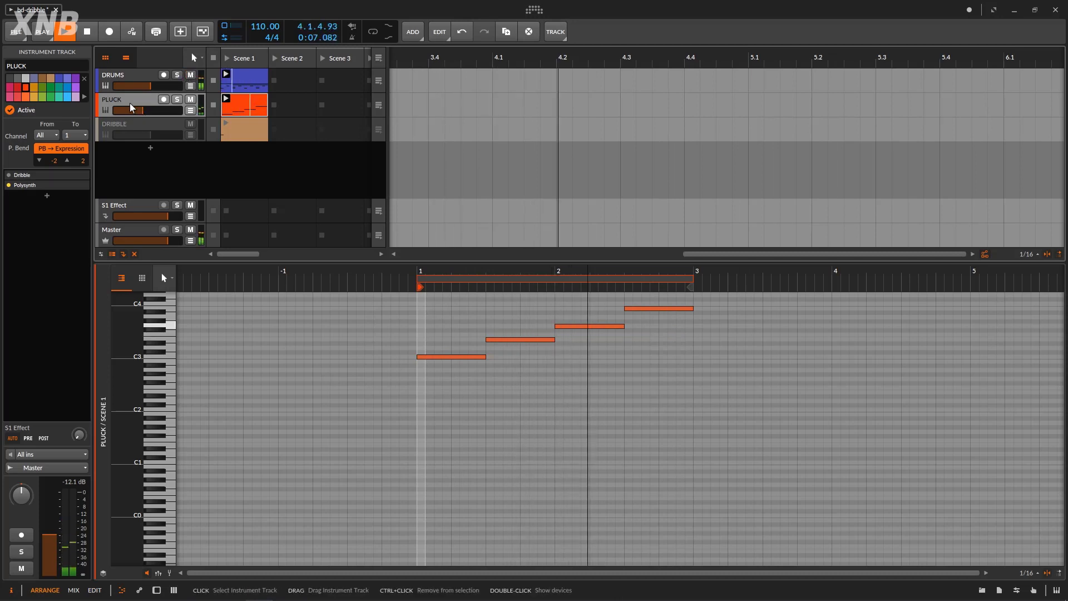
click(144, 76)
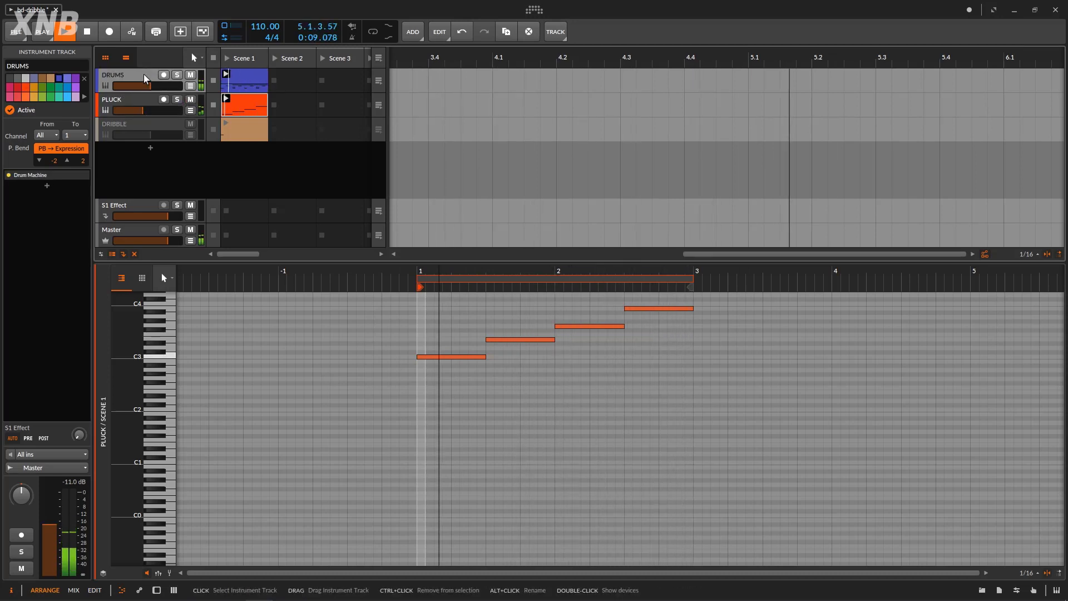
double_click(143, 75)
click(182, 516)
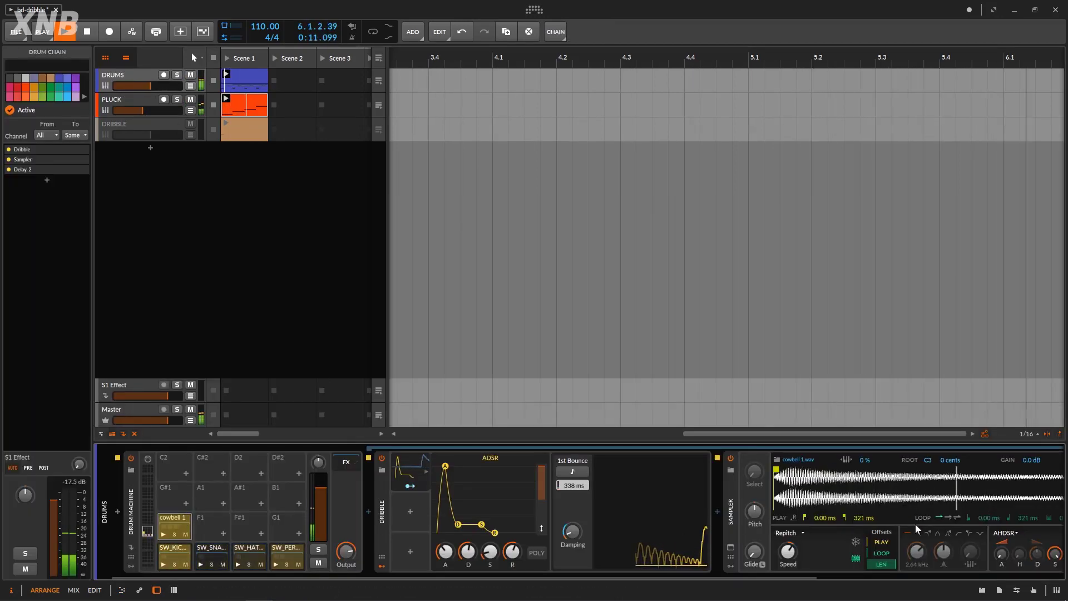
click(382, 483)
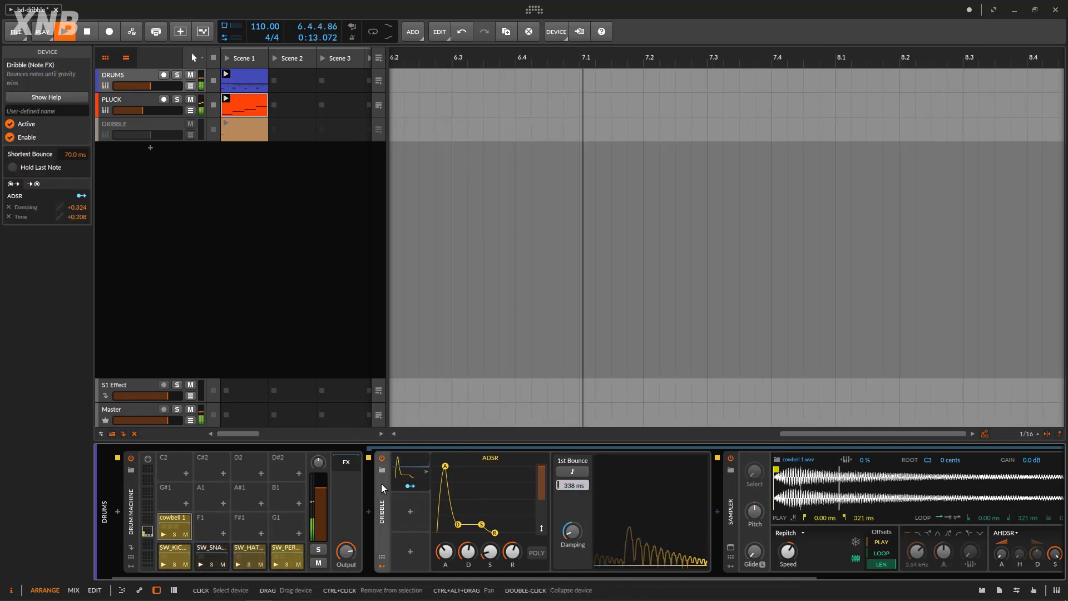
double_click(382, 483)
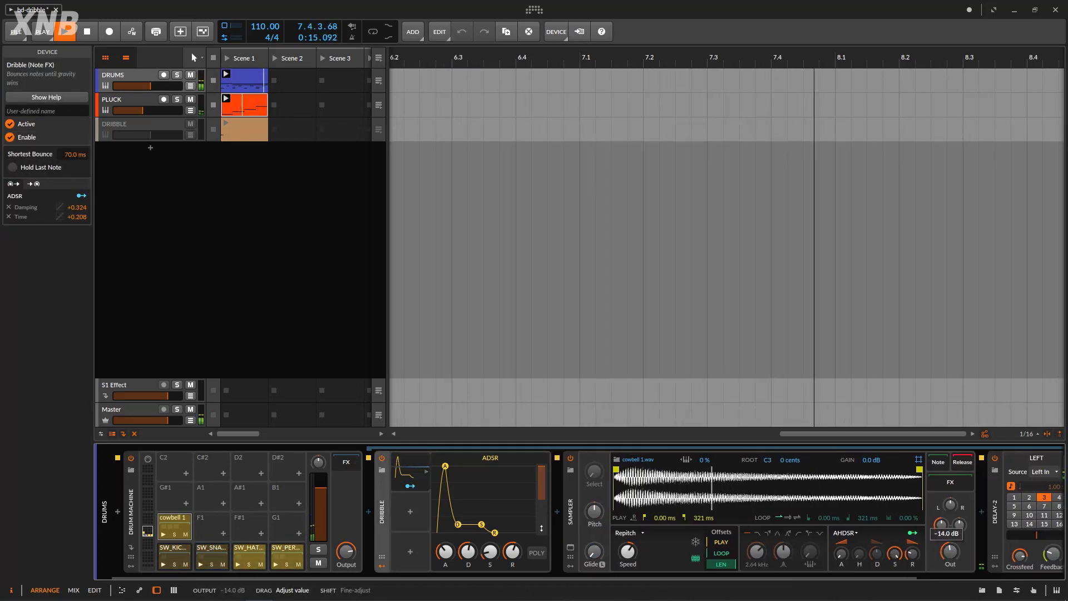
Step: Lower the PLUCK fader slightly and switch on PLUCK's Dribble effect
drag(144, 110, 141, 110)
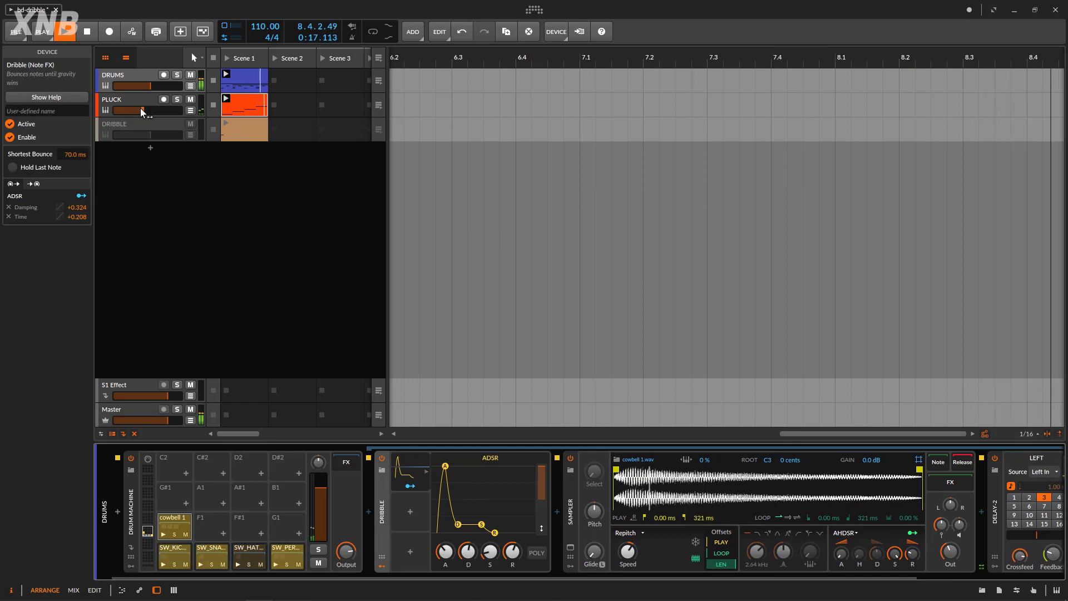
click(147, 102)
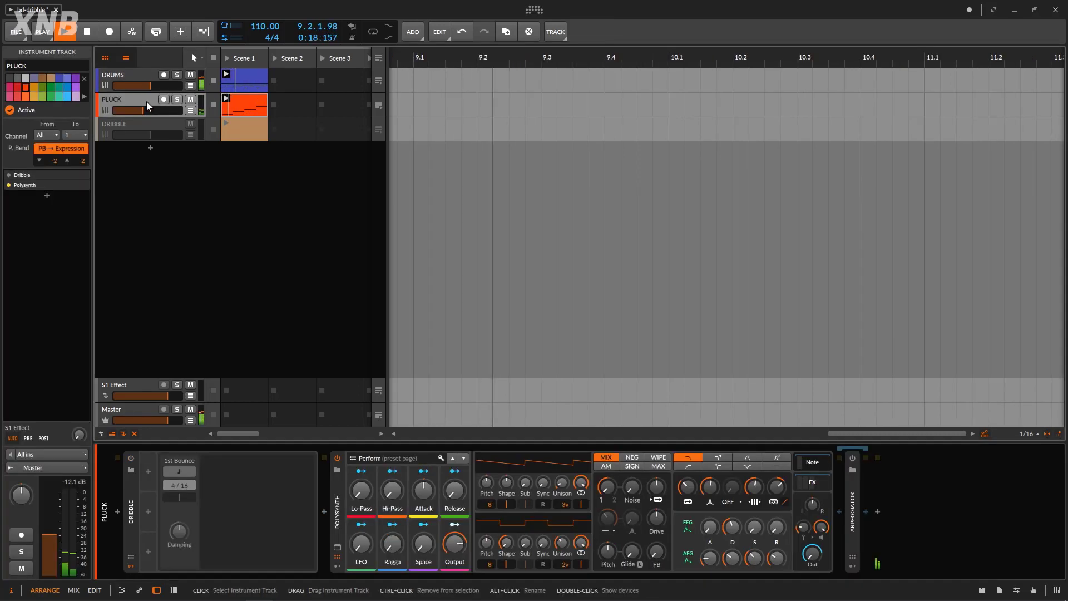
click(132, 457)
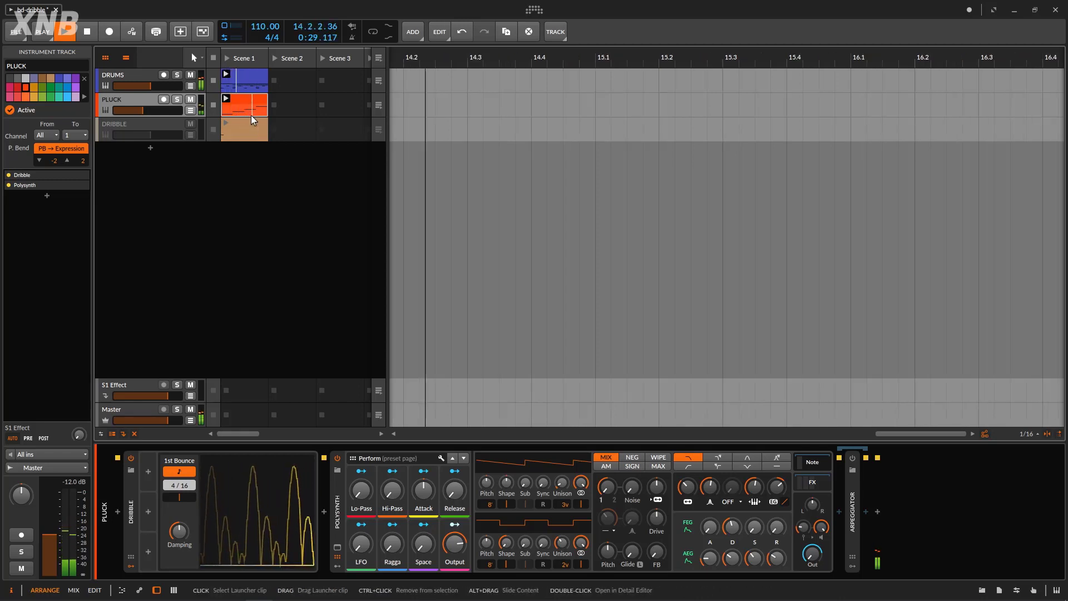
Step: Stop playback and open the PLUCK clip's notes in the editor
key(space)
click(248, 99)
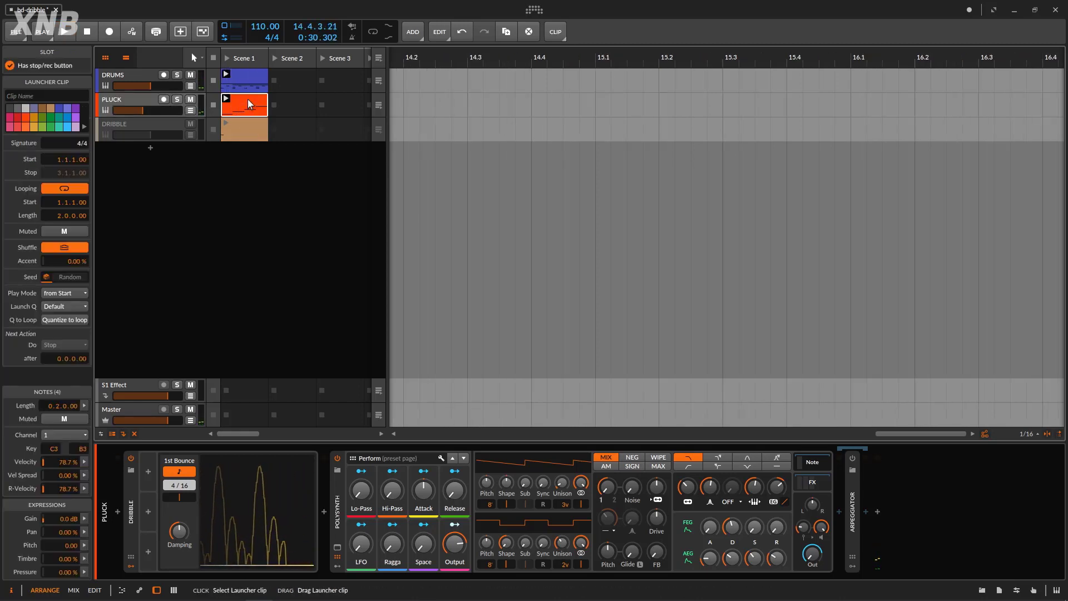
double_click(248, 99)
click(270, 332)
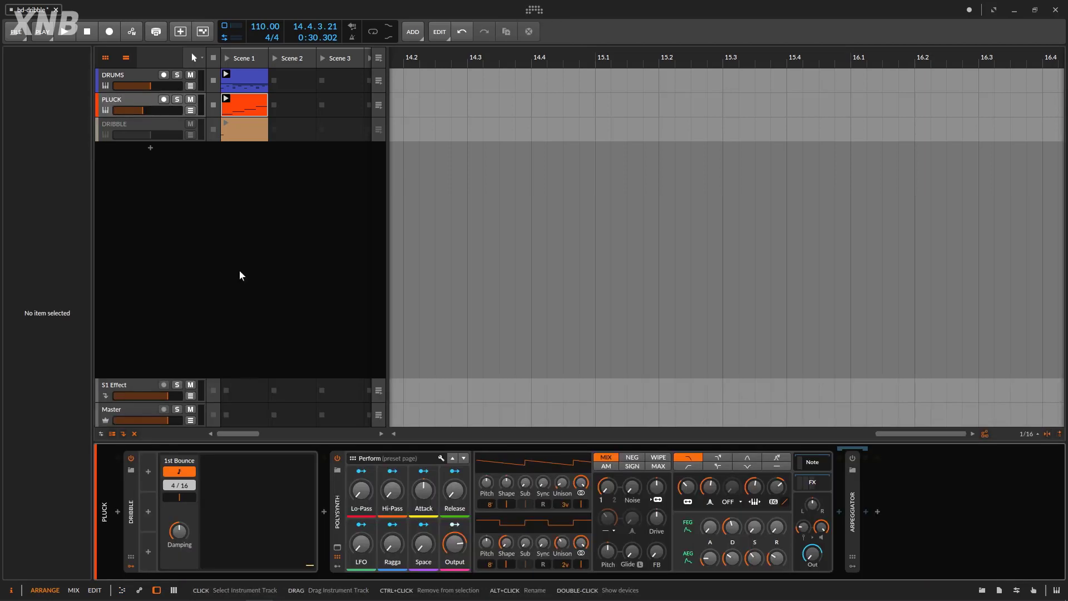
double_click(256, 101)
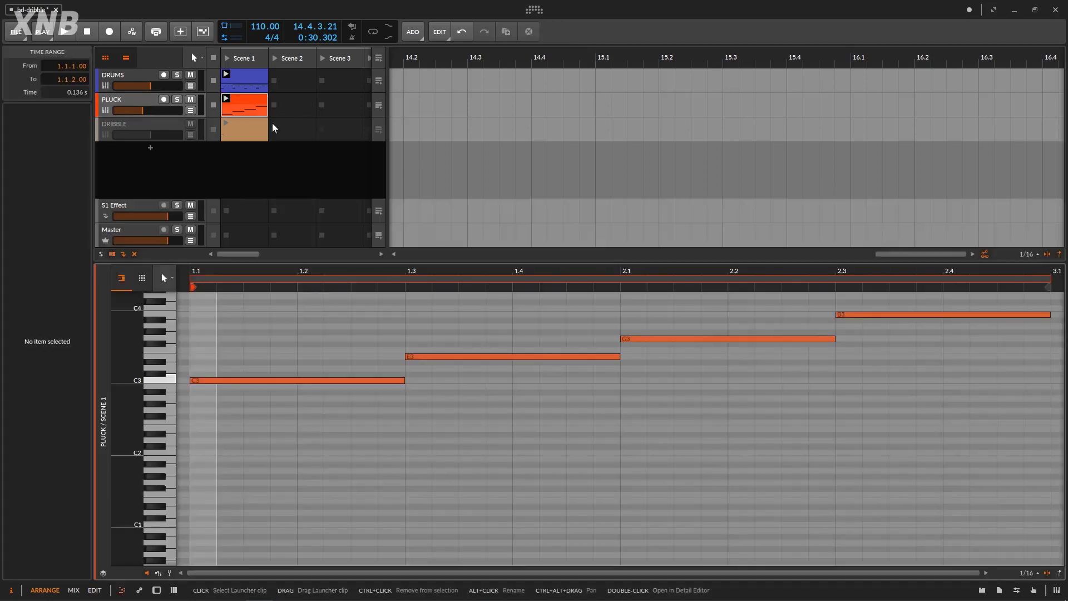
ctrl+scroll(370, 400, down, 4)
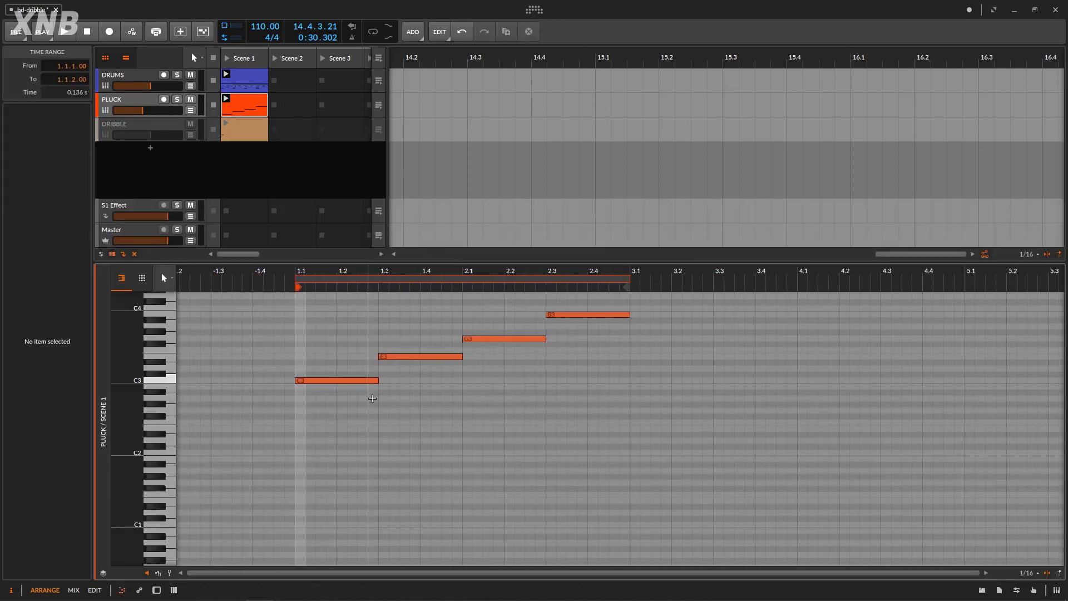
Step: Extend the C3, E3 and G3 notes to end at bar 3, then return to the devices
drag(377, 380, 630, 380)
drag(463, 359, 631, 359)
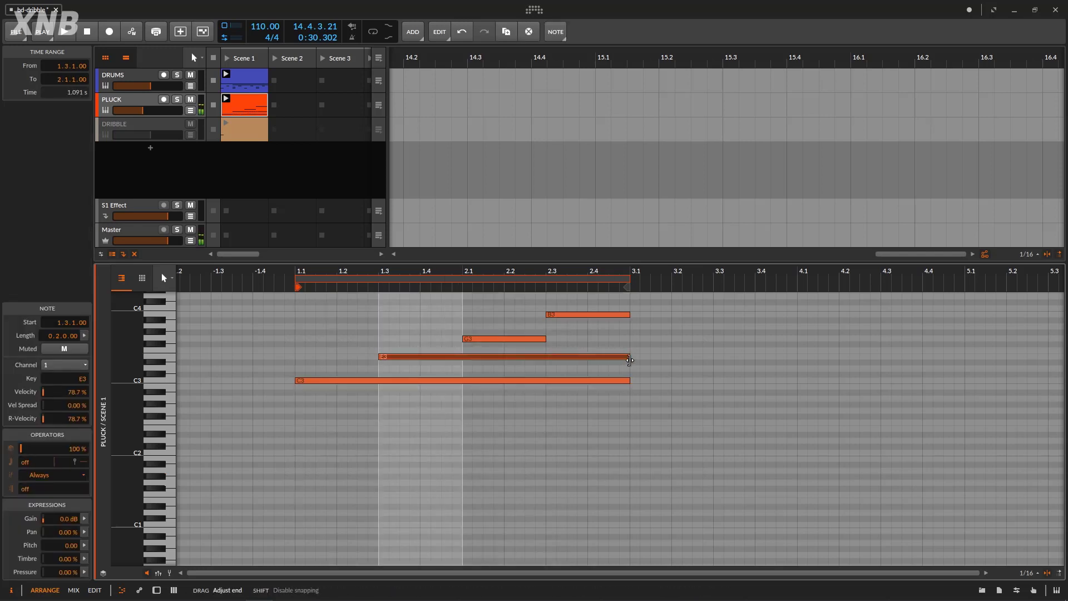
drag(544, 337, 630, 338)
key(d)
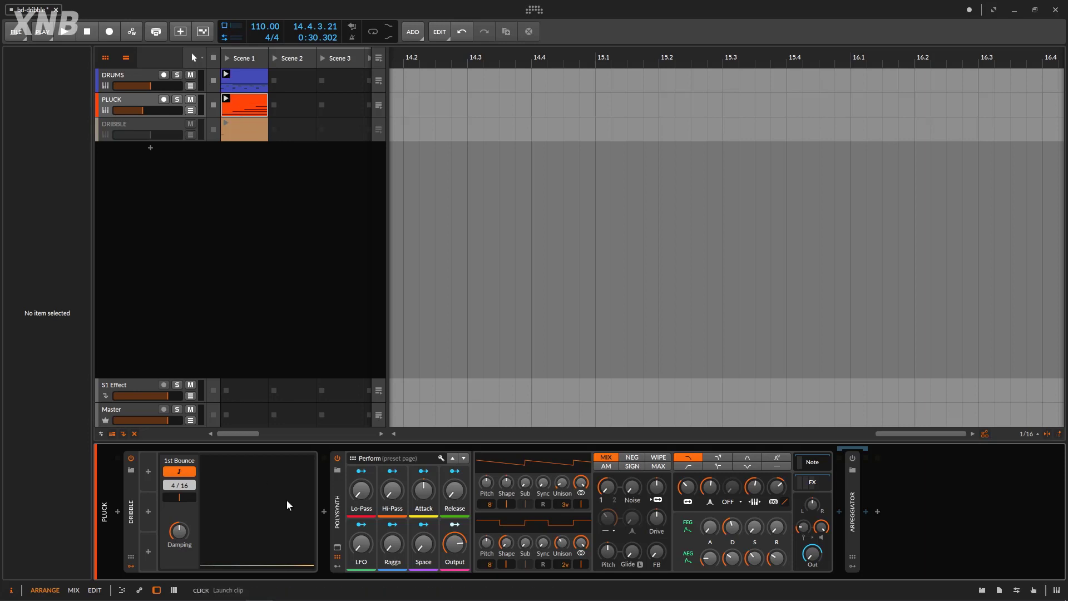
Step: Play the scene and turn PLUCK's Dribble Damping down from 49.50 % to 33.50 %
click(227, 59)
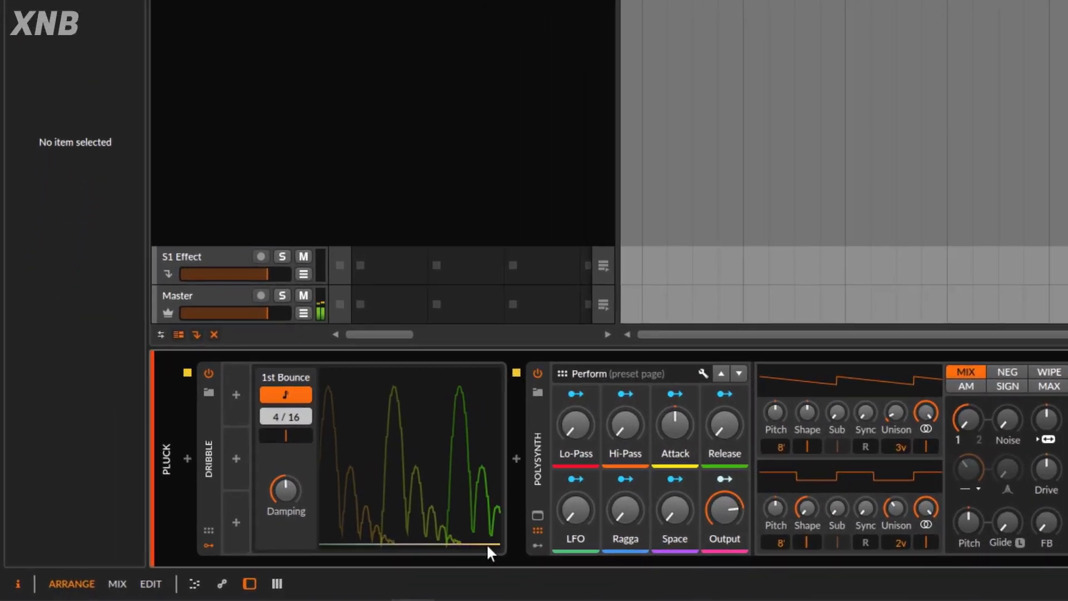
mouse_move(628, 598)
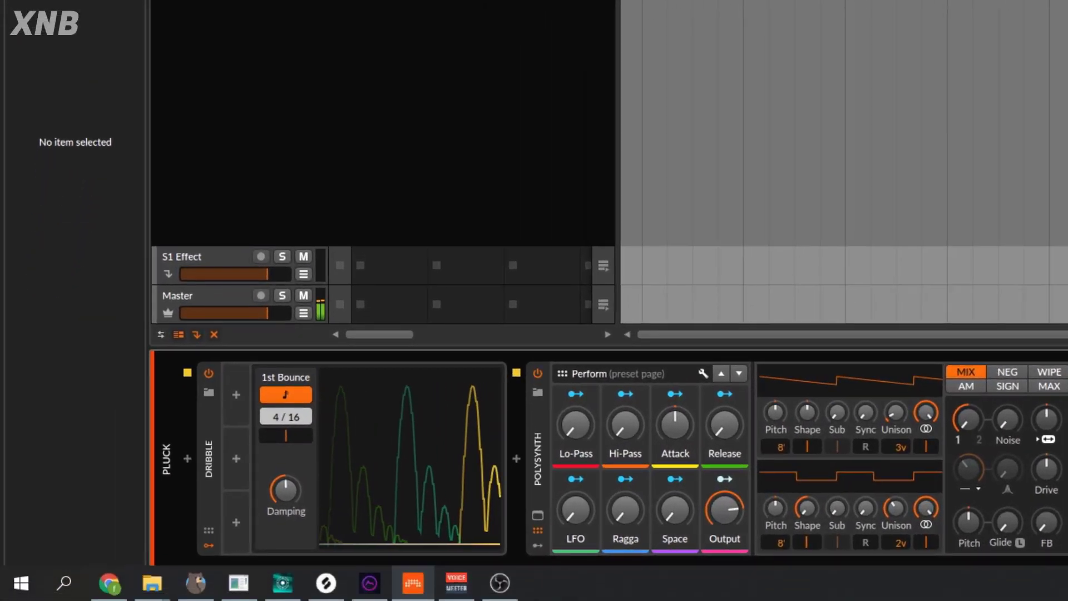
click(362, 3)
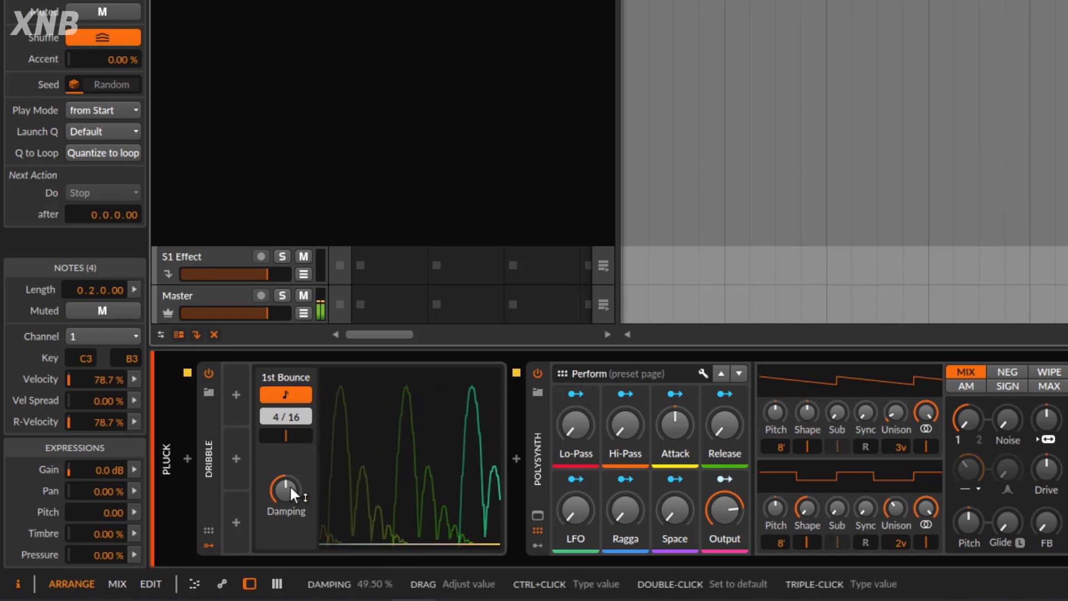
drag(289, 486, 289, 529)
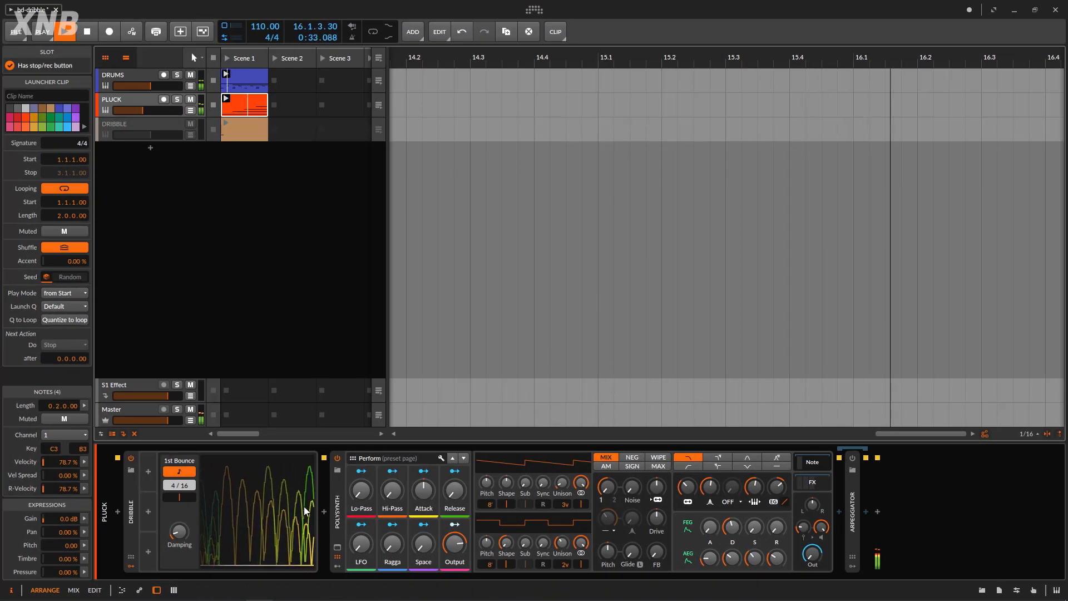
Step: Stop the project's playback with the transport Stop button
click(89, 32)
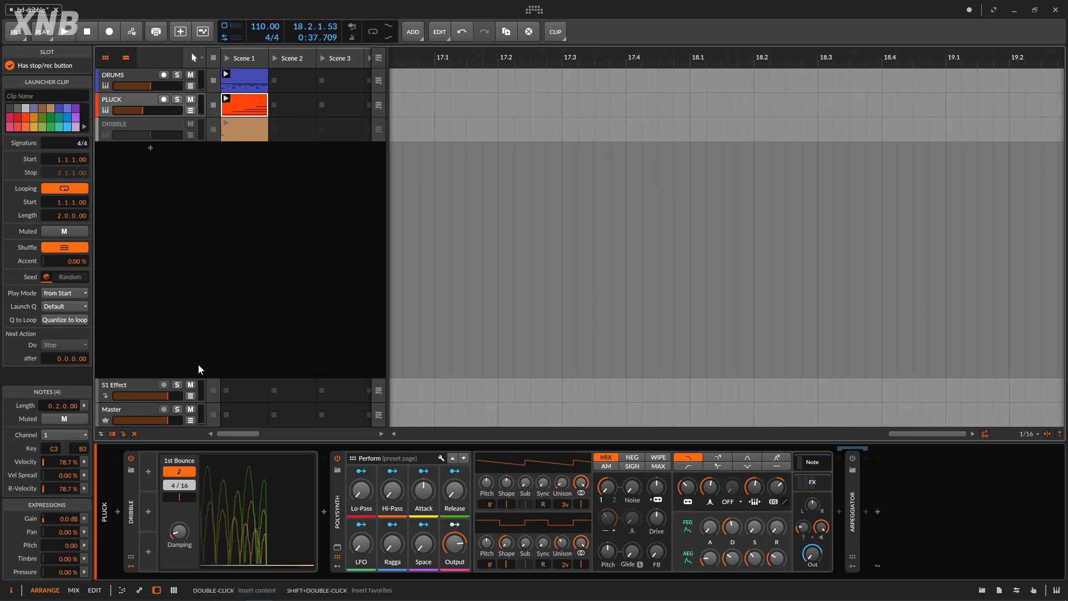